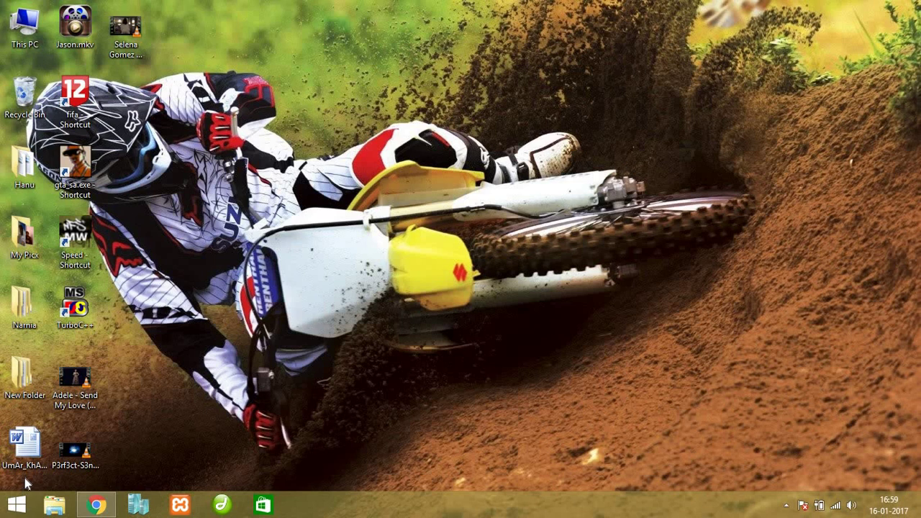
- Switch to Chrome, open the full Sql Injection blog post and go to its Example section
left_click(100, 501)
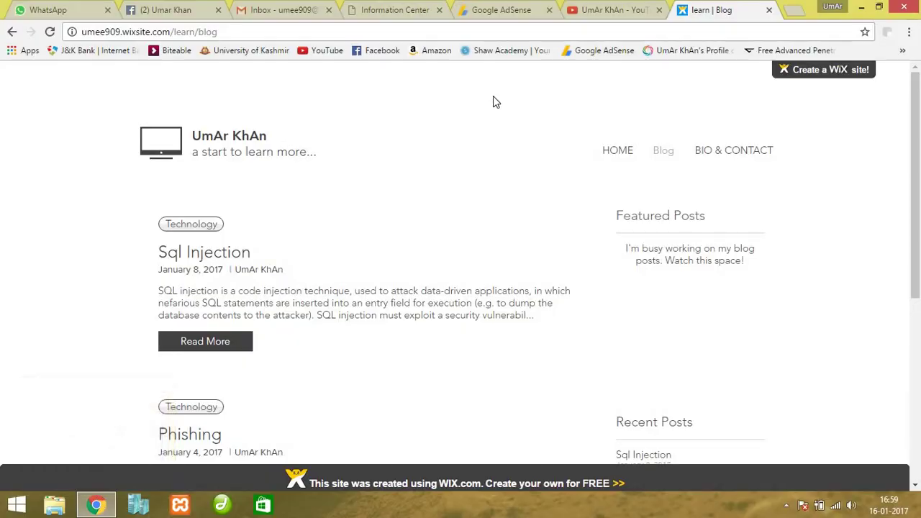
left_click(206, 338)
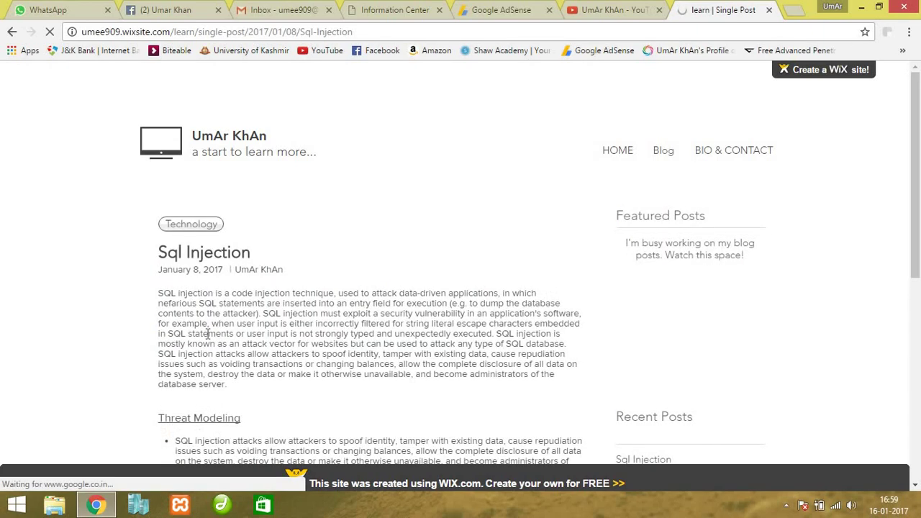
left_click_drag(917, 140, 918, 301)
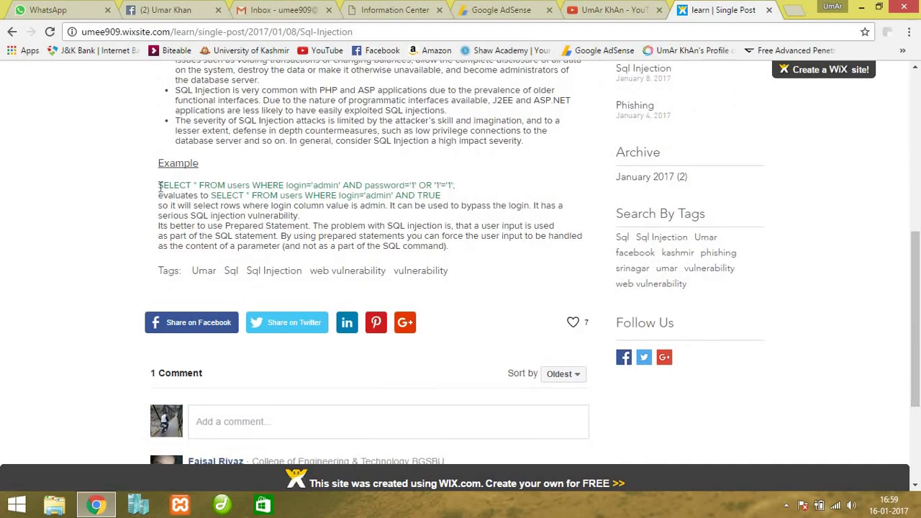
- Examine the example SELECT query, highlighting its opening clause, the users table, and the login and admin terms
left_click_drag(160, 186, 436, 186)
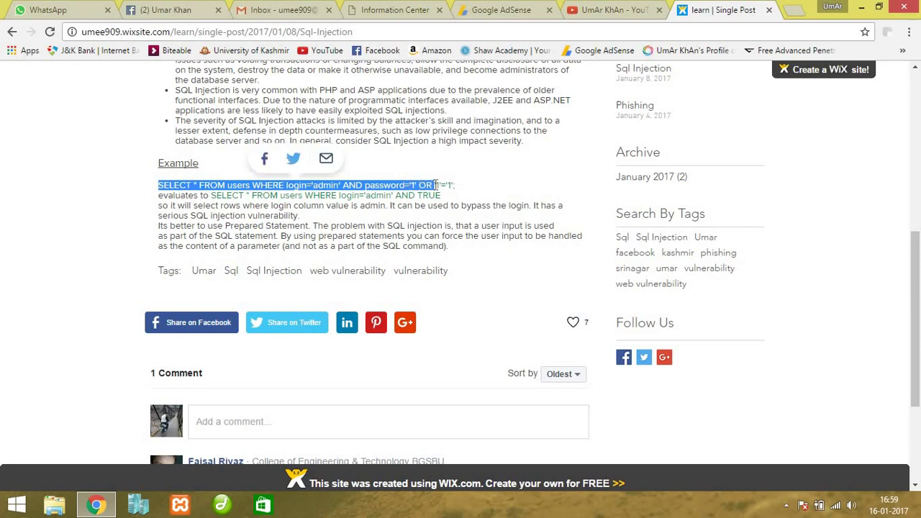
left_click(390, 183)
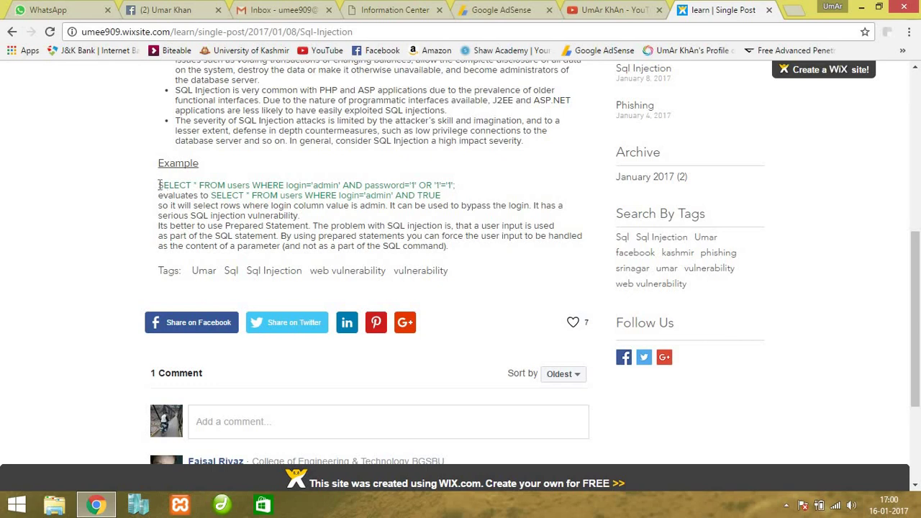
left_click_drag(159, 185, 248, 186)
left_click(197, 185)
double_click(229, 184)
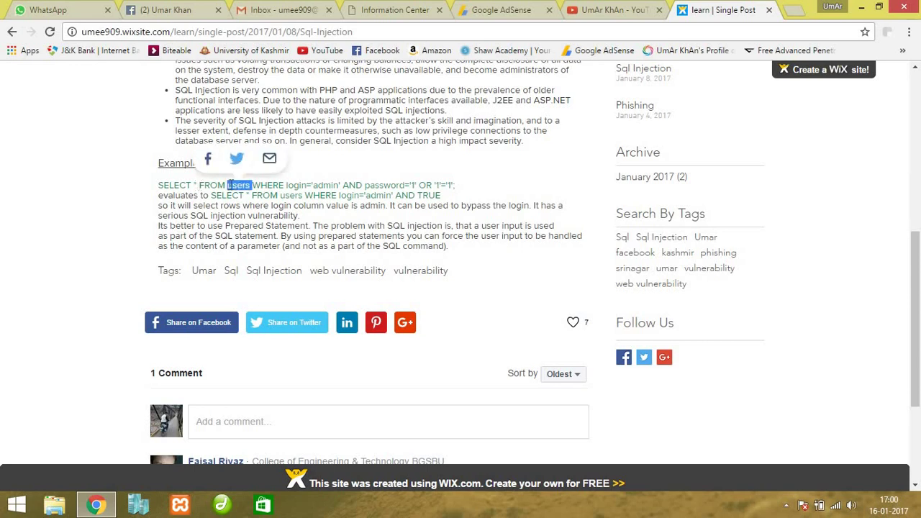
left_click(255, 186)
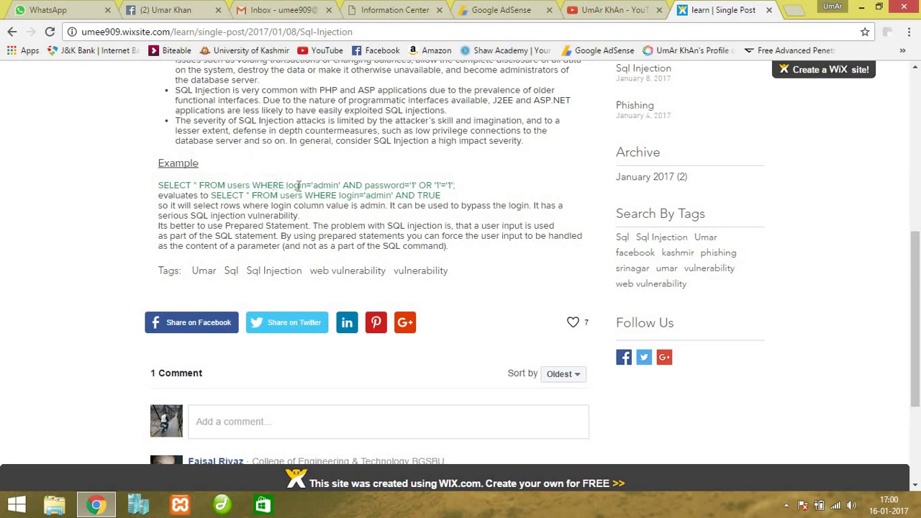
double_click(300, 185)
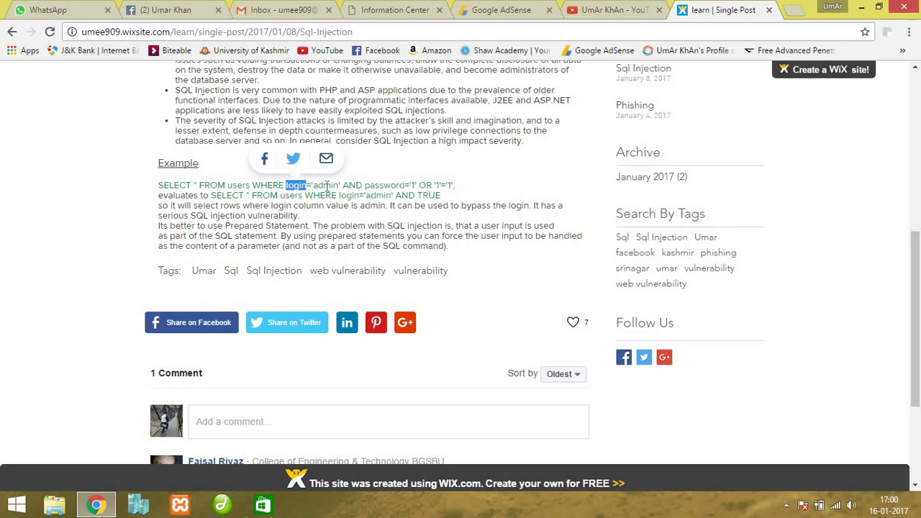
double_click(325, 185)
left_click(366, 185)
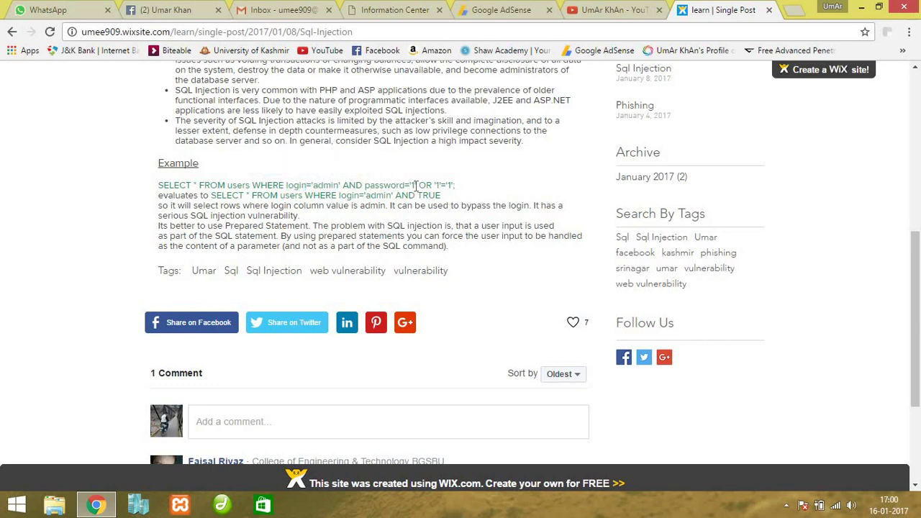
- Examine the example query's login and password conditions against its OR '1'='1' part by highlighting each in turn
left_click_drag(415, 185, 159, 184)
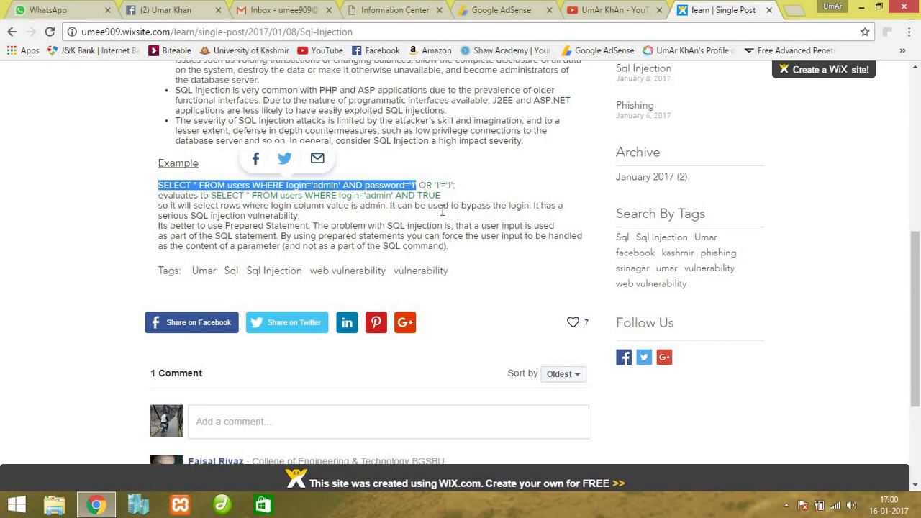
left_click(417, 185)
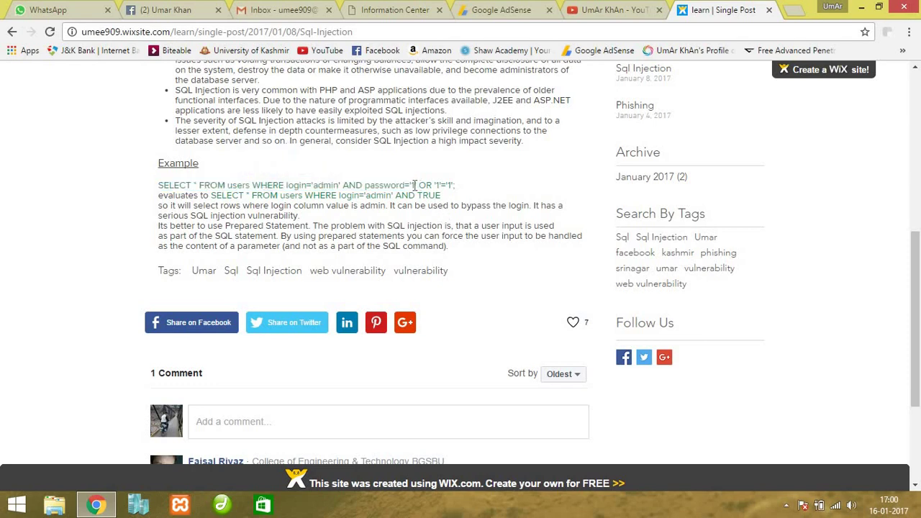
left_click(416, 184)
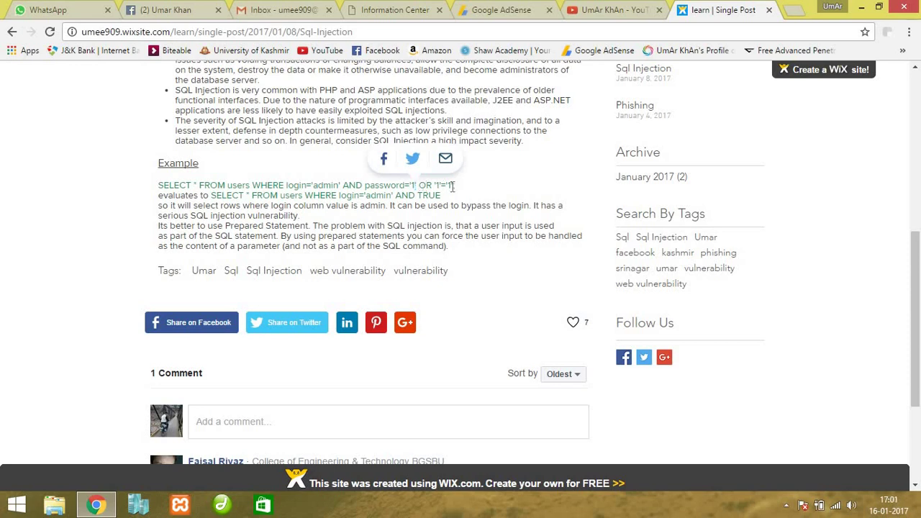
left_click_drag(421, 185, 459, 188)
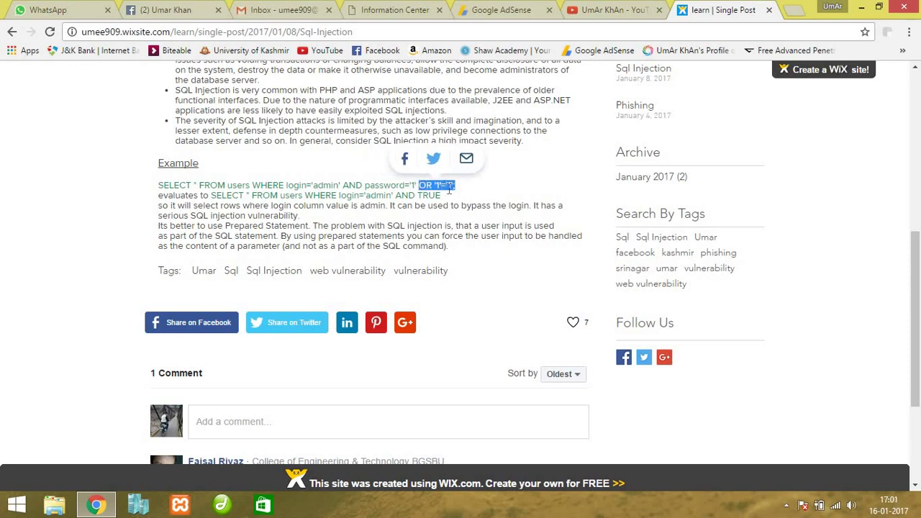
left_click(418, 184)
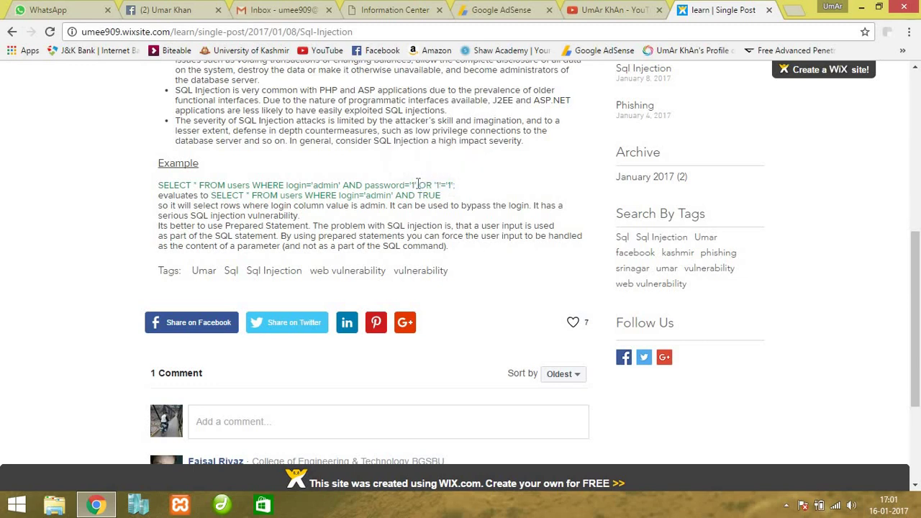
left_click_drag(417, 184, 287, 185)
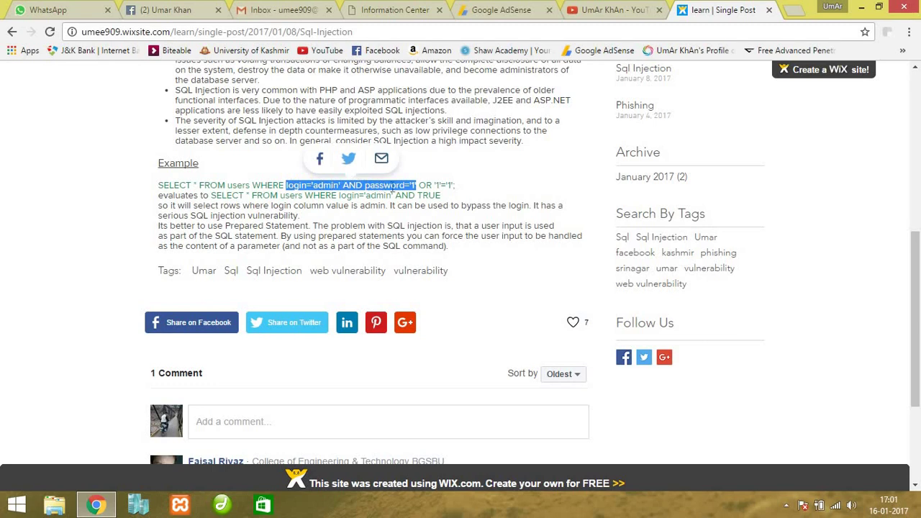
left_click(424, 185)
left_click_drag(417, 185, 455, 185)
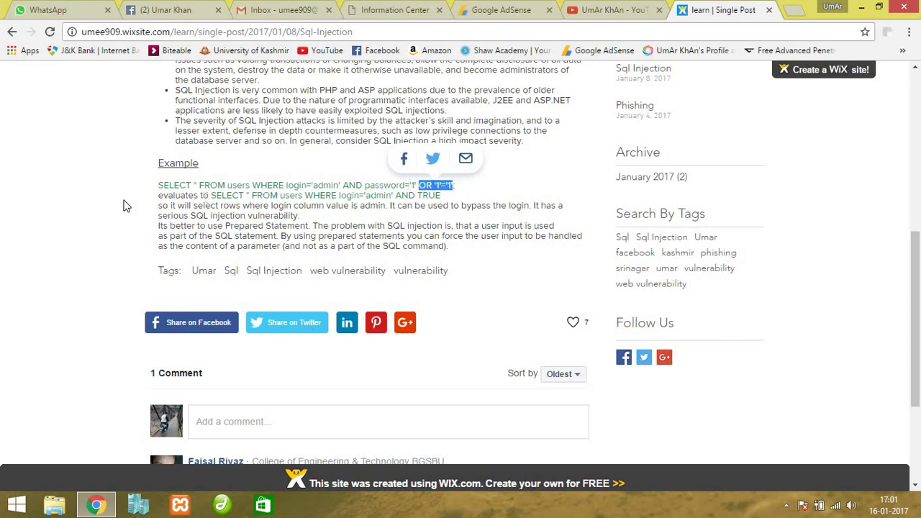
- Examine the evaluated query ending in AND TRUE, its admin value, and the '1' after OR in the original query
left_click_drag(210, 195, 440, 196)
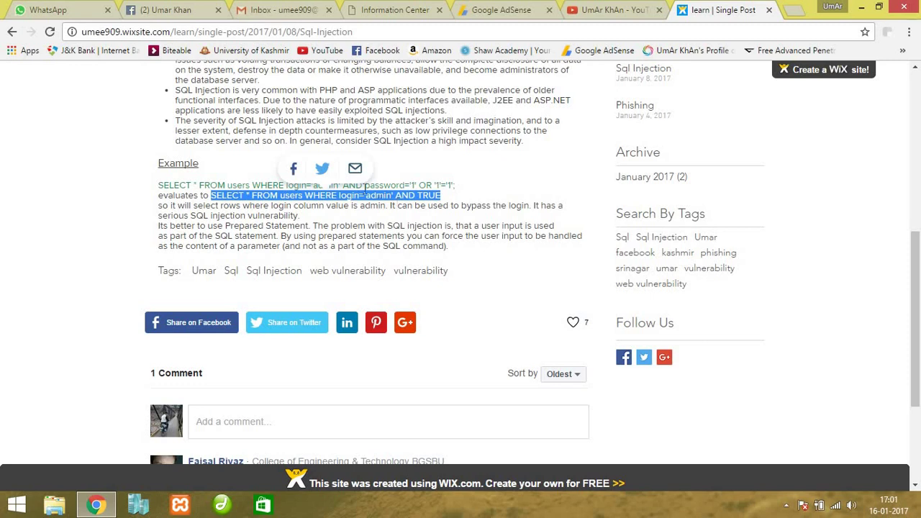
left_click_drag(366, 197, 392, 199)
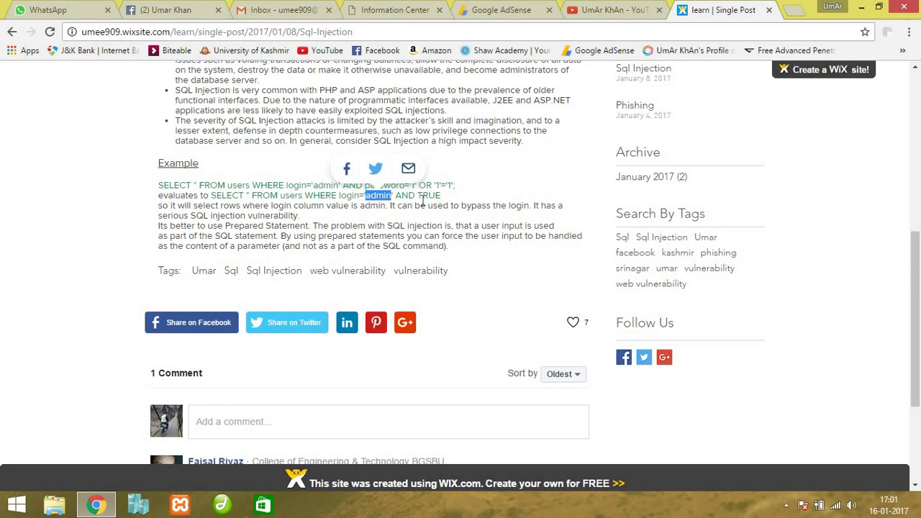
double_click(434, 185)
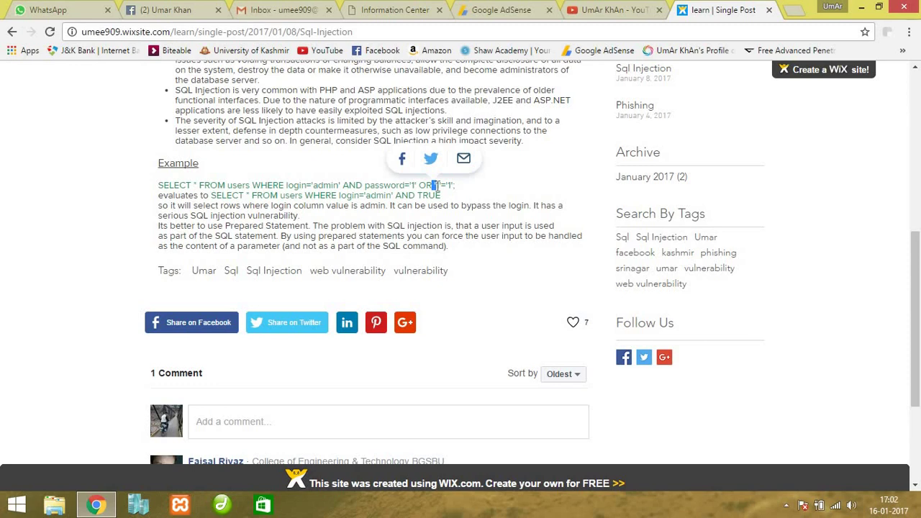
left_click(434, 185)
double_click(434, 185)
left_click(791, 10)
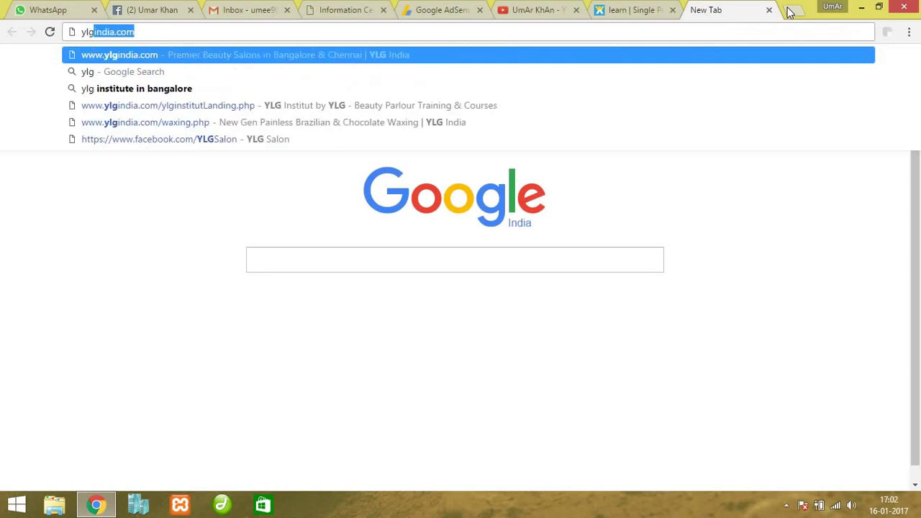
key("Return")
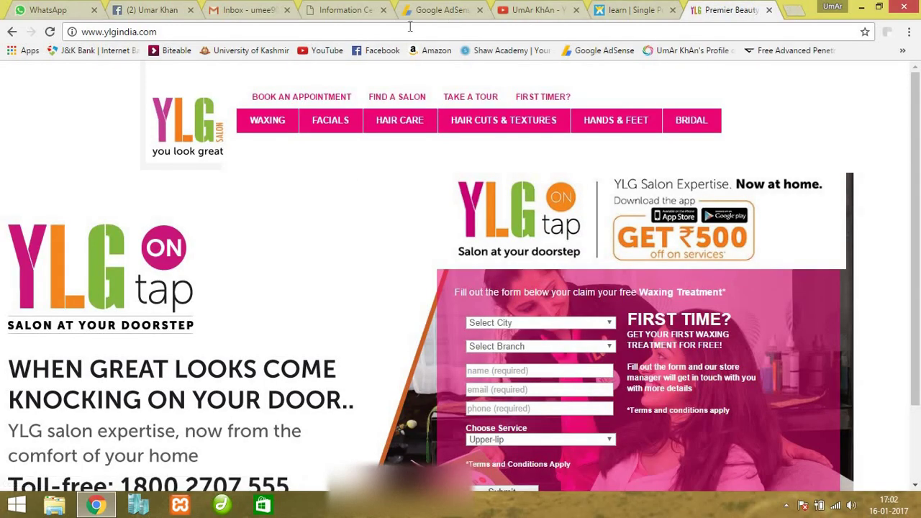
scroll(918, 179, "down", 3)
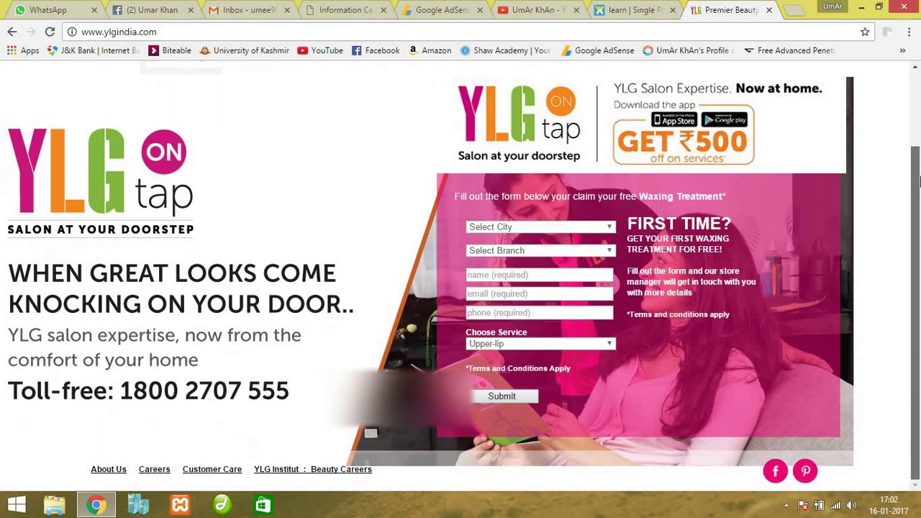
scroll(918, 108, "up", 2)
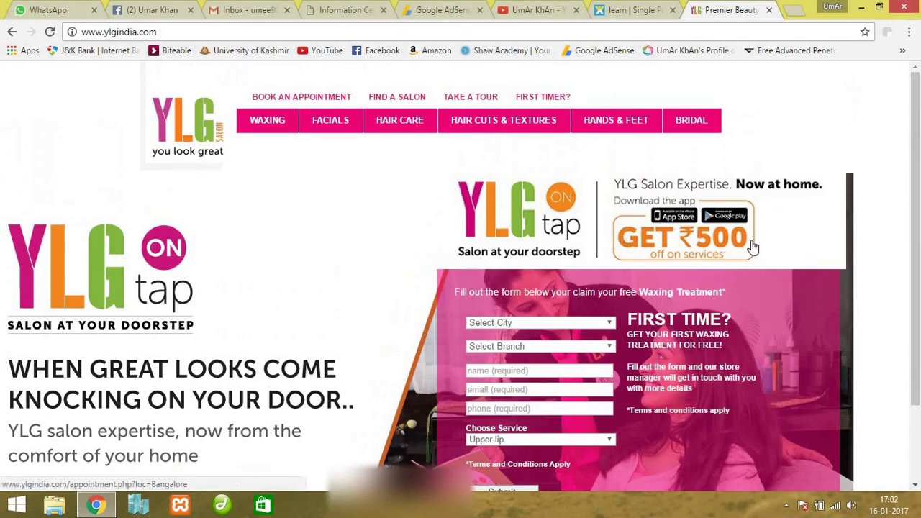
left_click(169, 33)
left_click(169, 33)
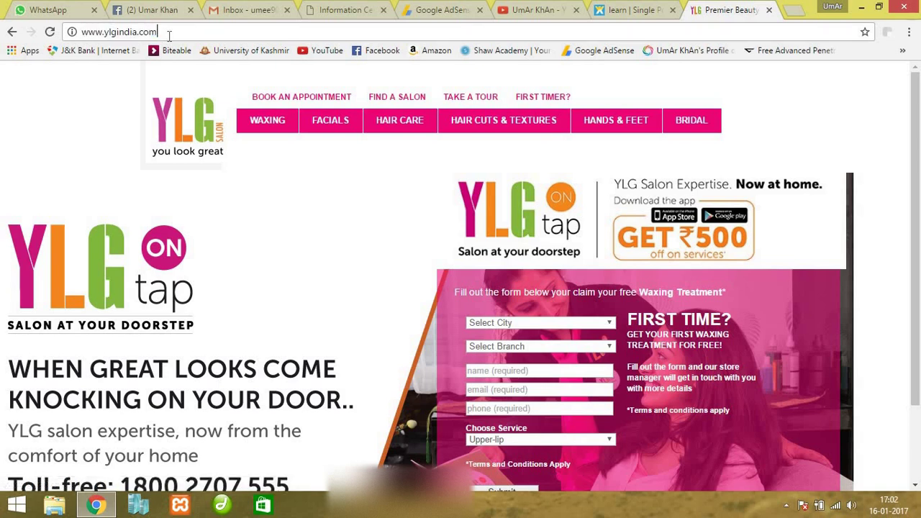
type("/")
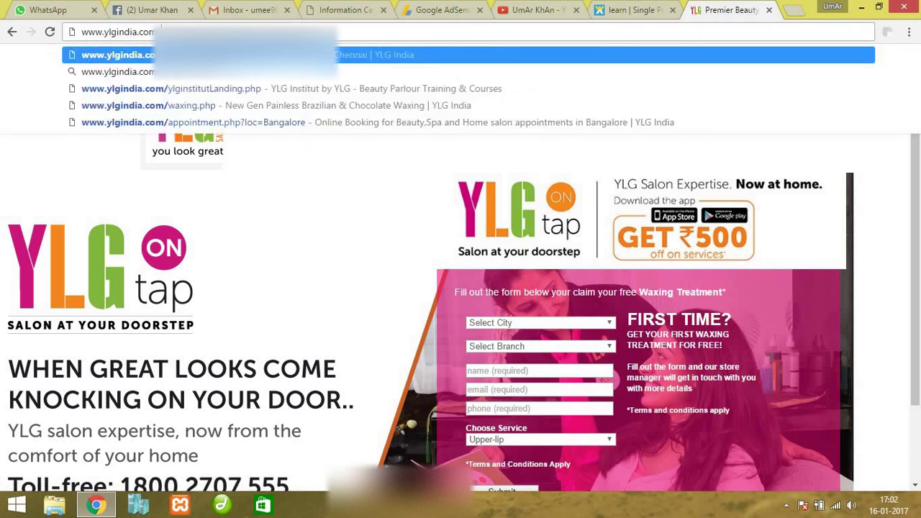
type("s")
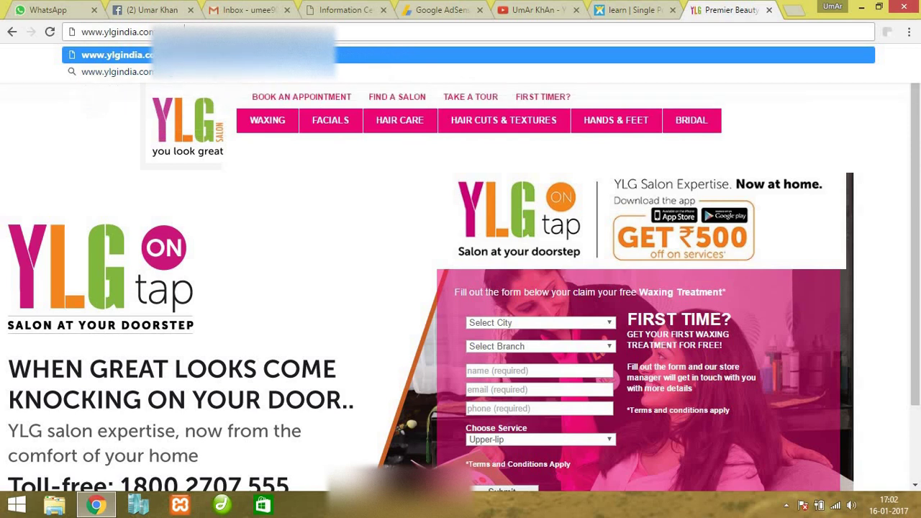
key("Return")
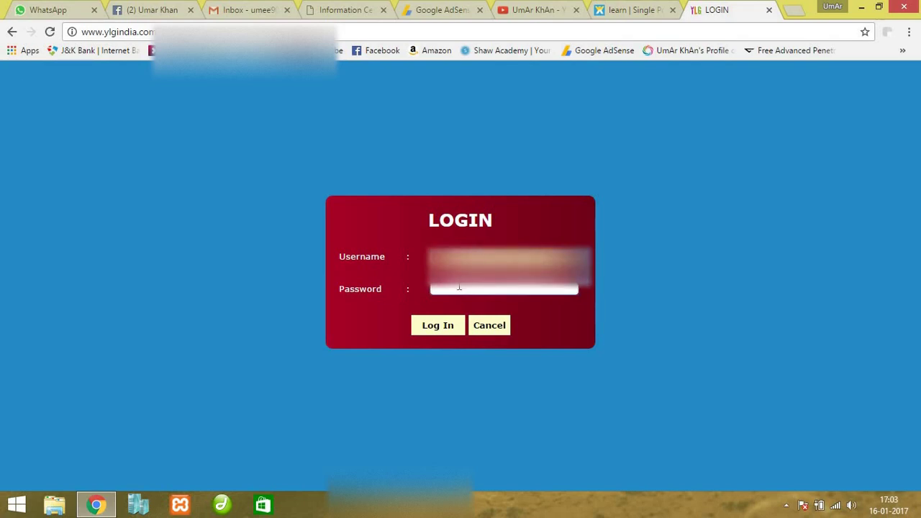
- Fill in the username and password on the login form and log in to the admin panel
type("•")
key("BackSpace")
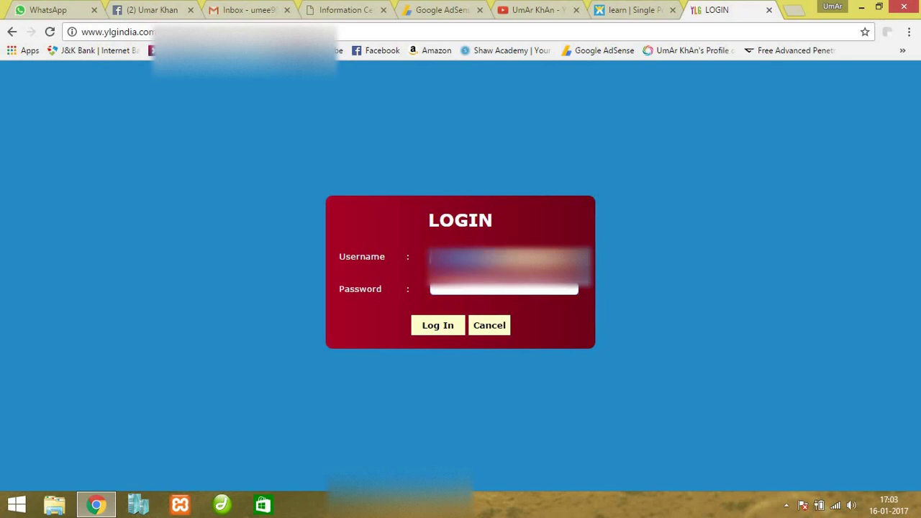
left_click(451, 288)
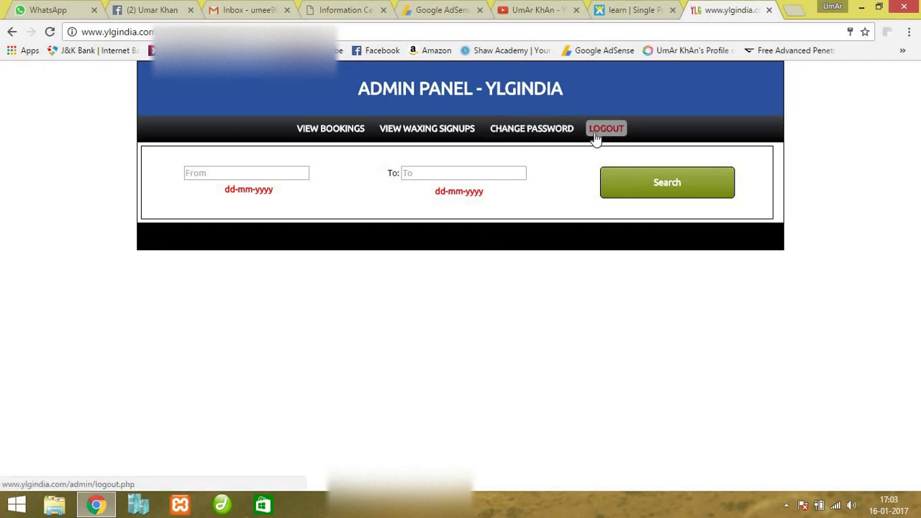
- View the admin panel's Change Password form
left_click(543, 136)
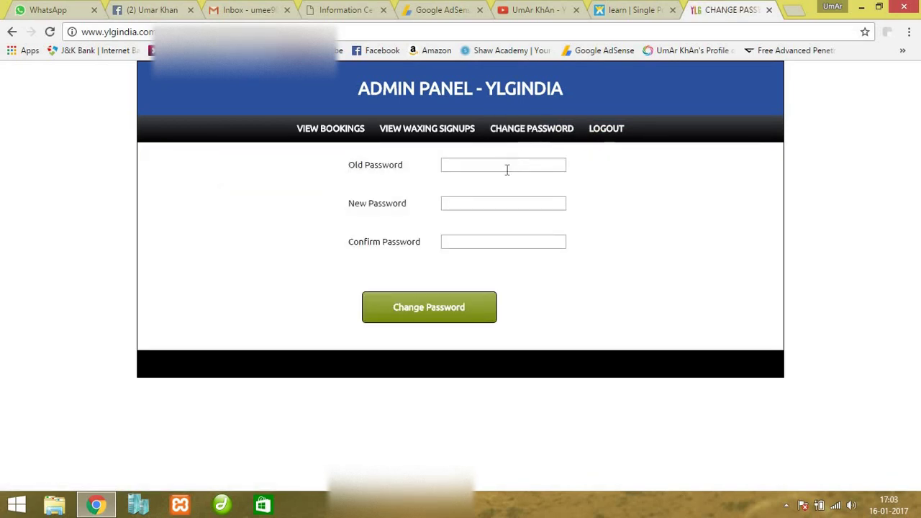
left_click(506, 167)
- Search the admin panel's bookings from 01-09-2015 to 01-09-2016
left_click(338, 133)
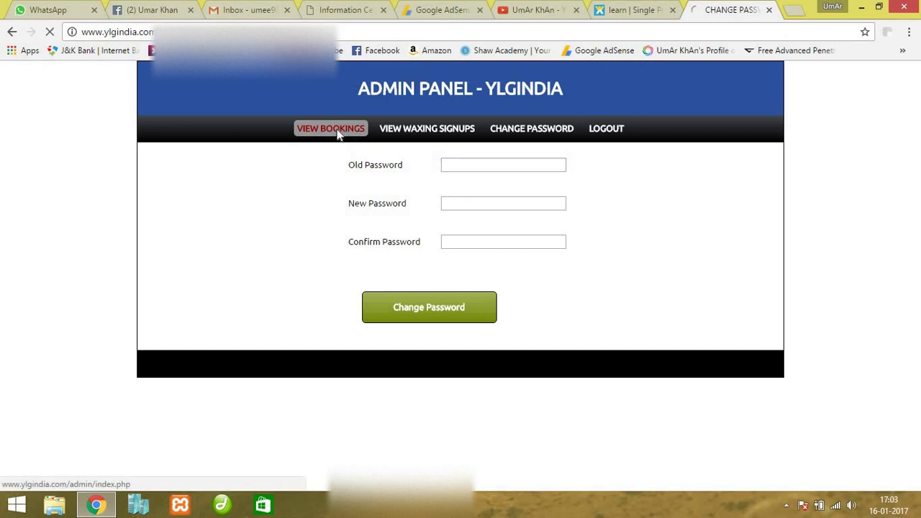
left_click(257, 172)
left_click(257, 173)
left_click(242, 191)
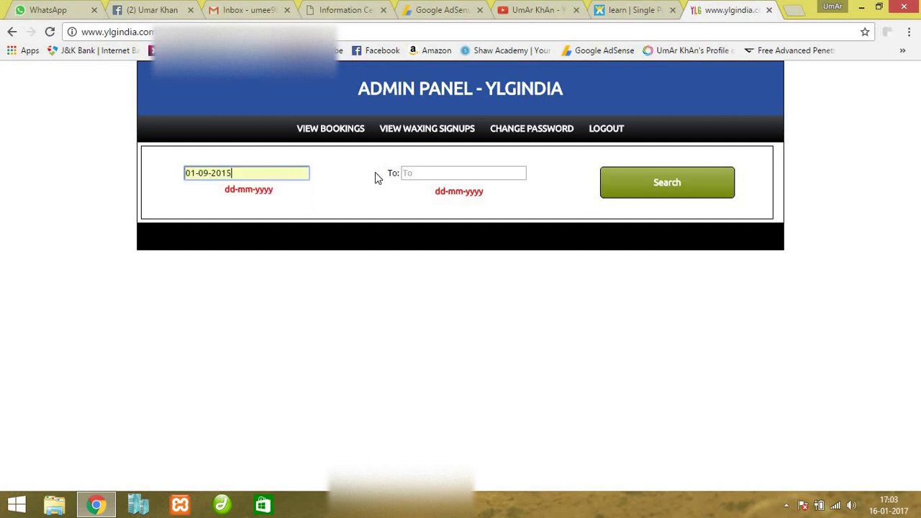
left_click(417, 173)
left_click(417, 174)
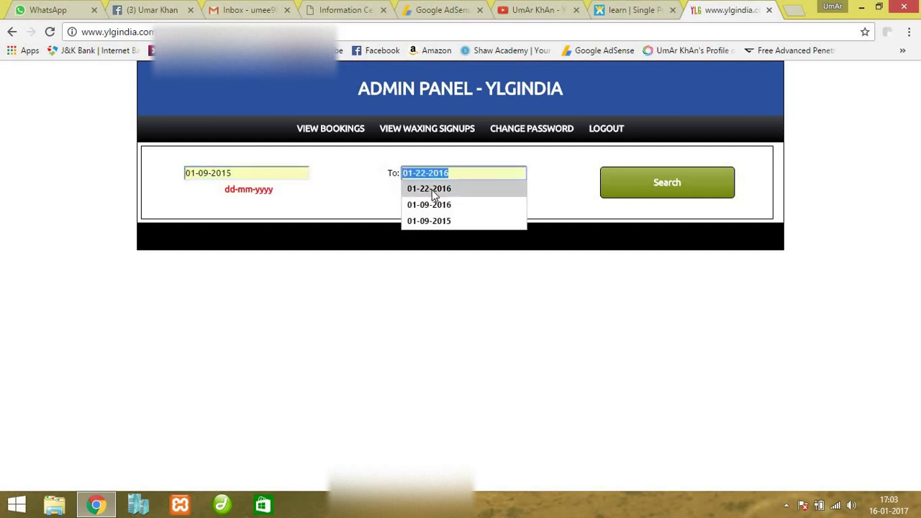
left_click(433, 206)
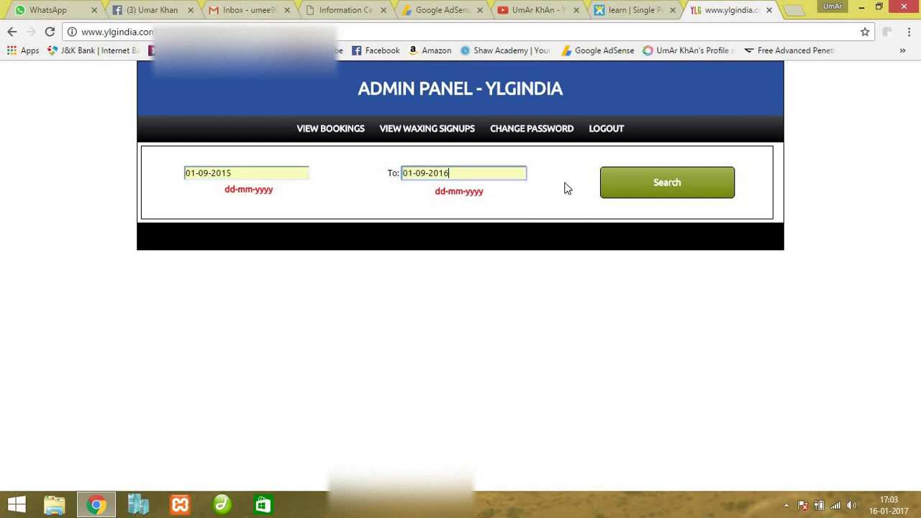
left_click(637, 183)
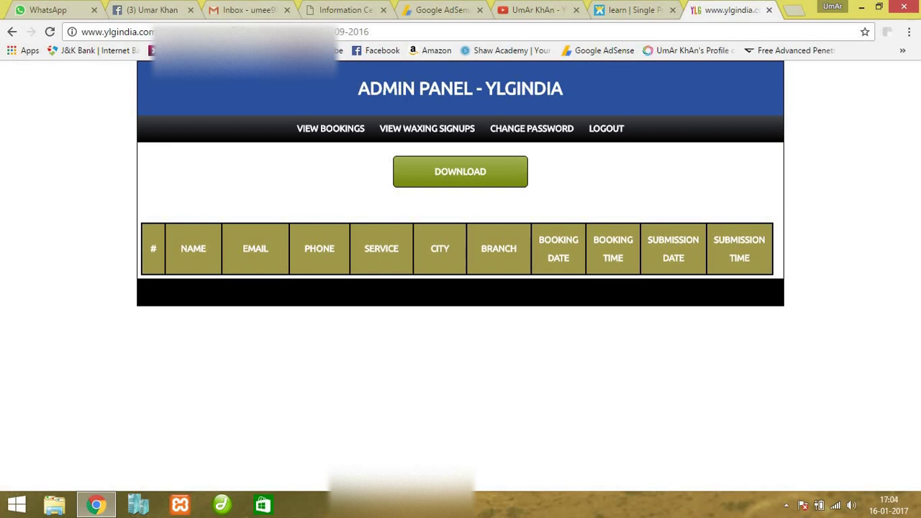
- Remove the start-date parameter from the bookings address, keeping ed=01-09-2016, and load the resulting list
left_click_drag(304, 31, 231, 29)
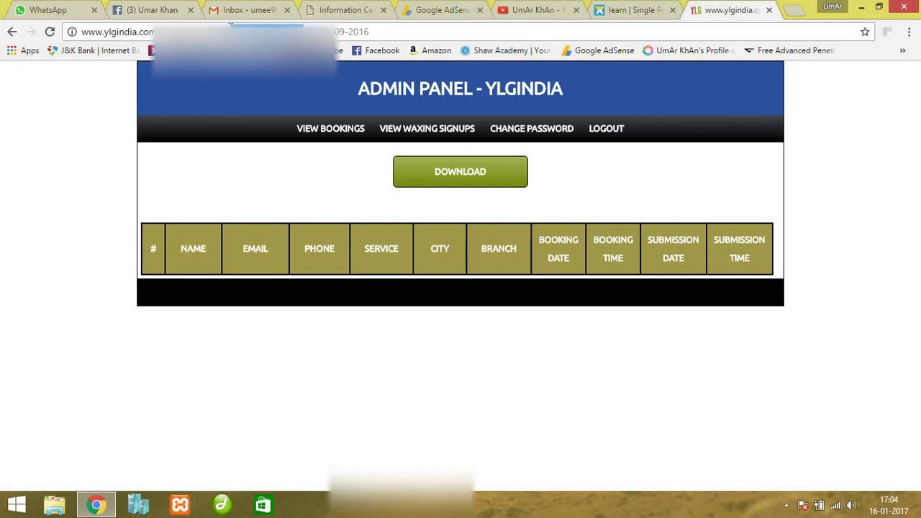
key("BackSpace")
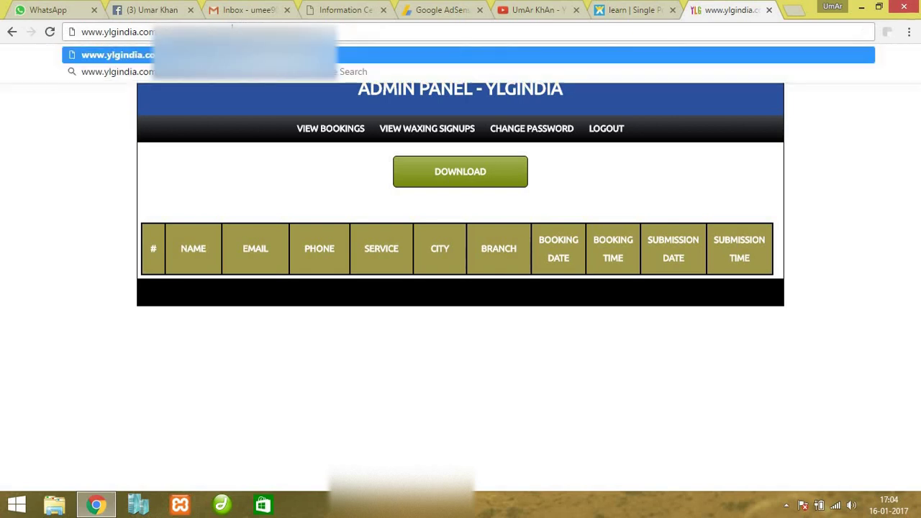
key("Return")
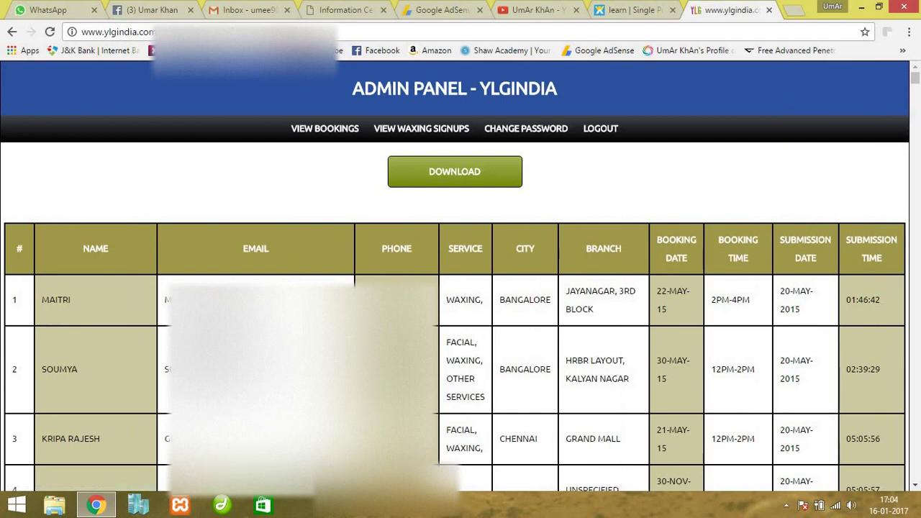
- Examine the bookings list down to its last rows, including the customer names and booked services
scroll(918, 170, "down", 3)
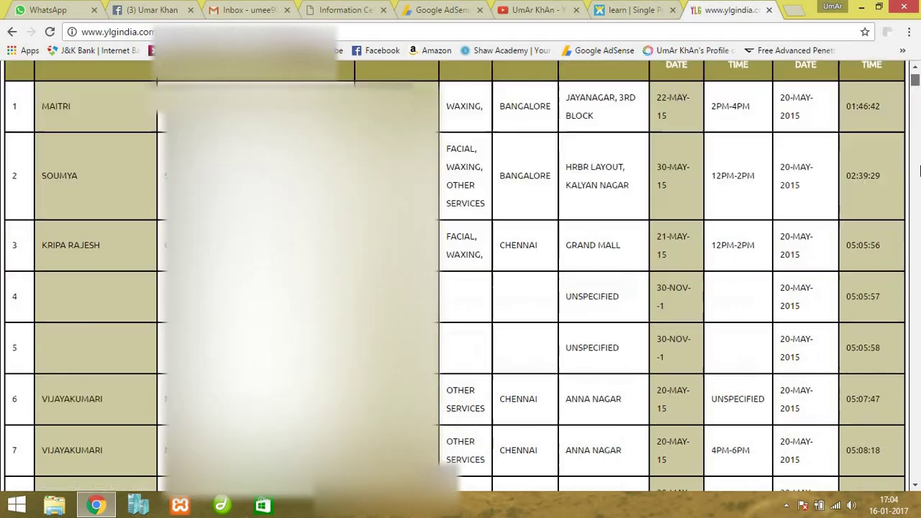
scroll(918, 171, "down", 20)
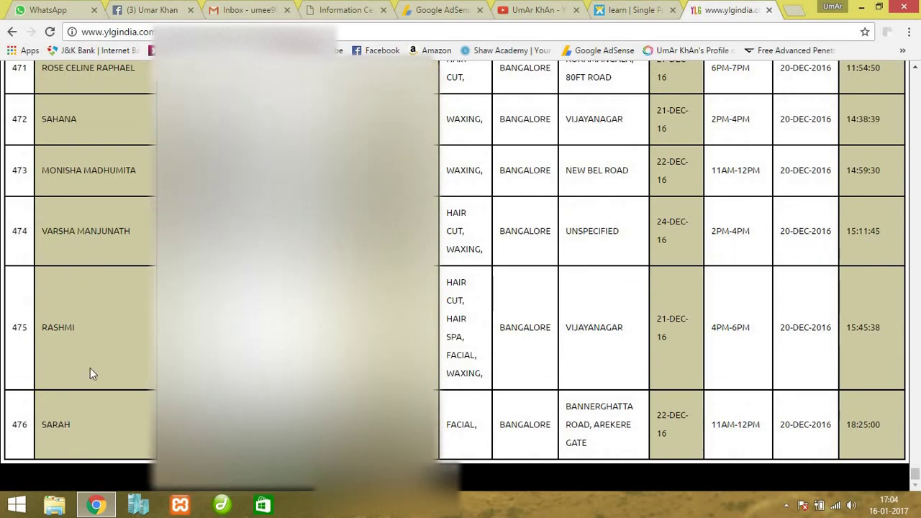
double_click(57, 424)
double_click(59, 327)
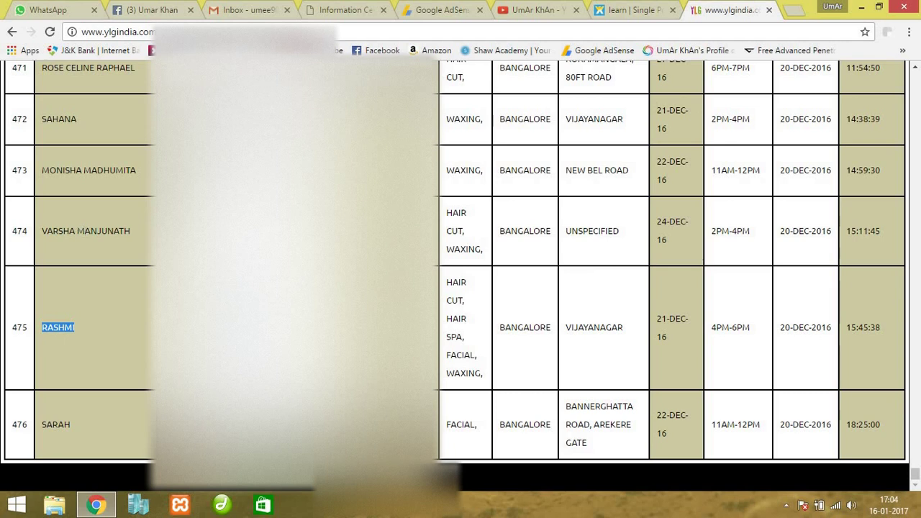
left_click_drag(446, 281, 471, 355)
left_click(473, 354)
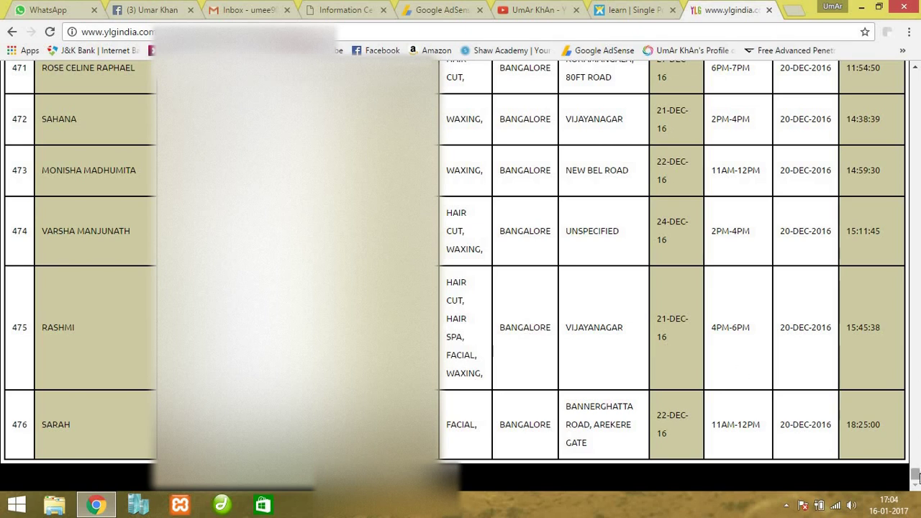
- Download the bookings list from the admin panel as a spreadsheet
left_click_drag(915, 475, 918, 90)
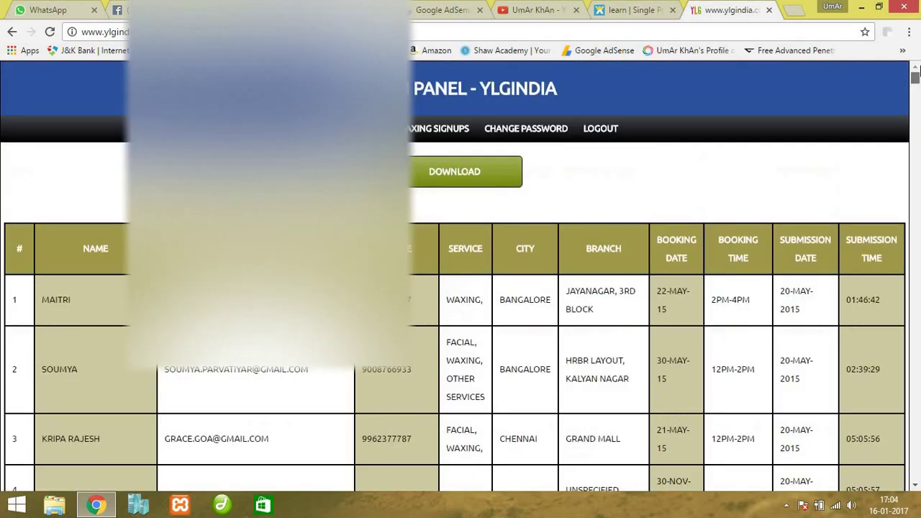
left_click(483, 187)
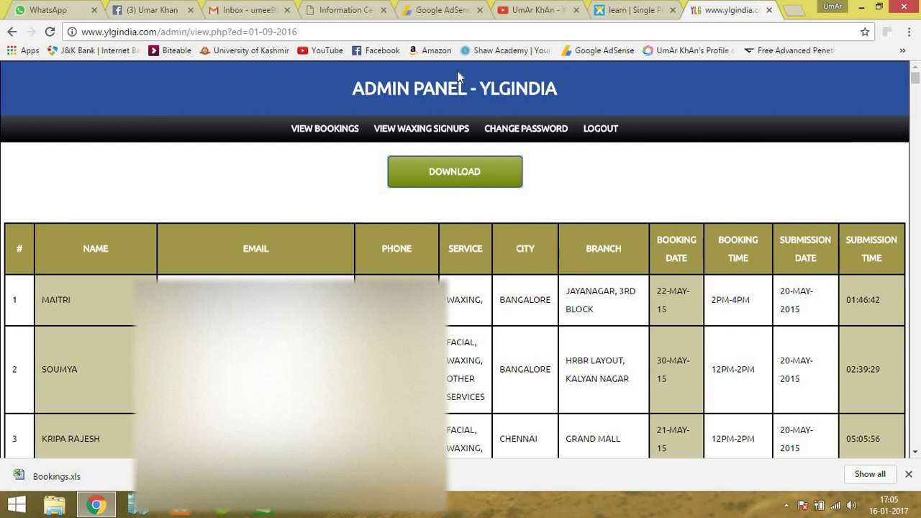
- Switch to the open University of Kashmir page and reload its default.aspx?id=2 address
left_click(365, 9)
left_click(381, 32)
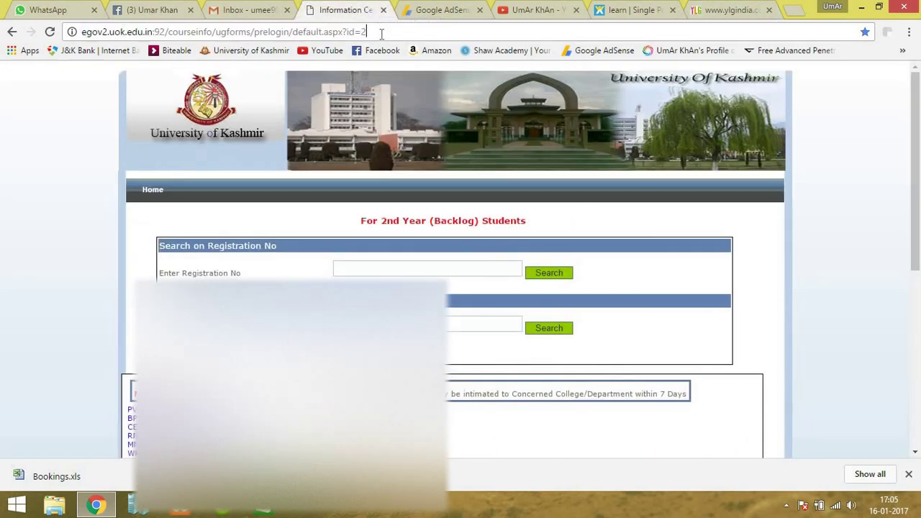
key("Return")
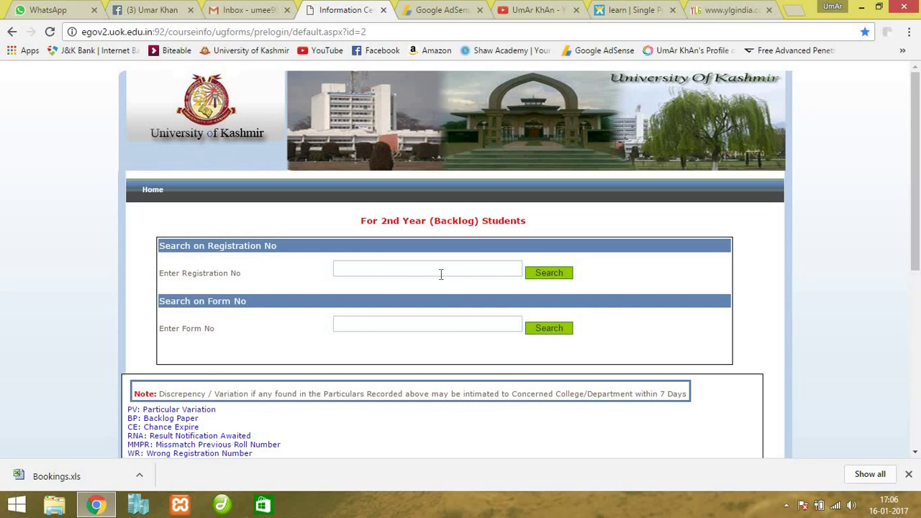
- Search the University of Kashmir form for the registration number "khwfhw"
left_click(414, 270)
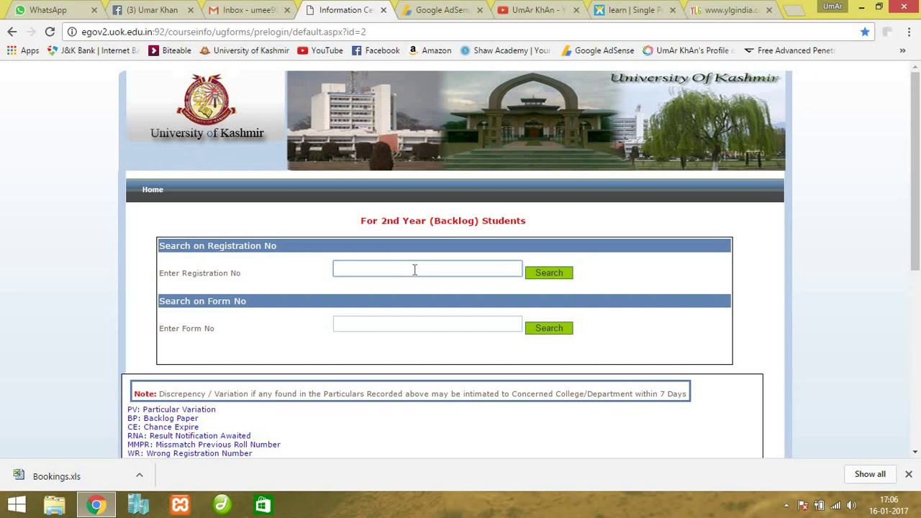
type("khwfhw")
left_click(550, 274)
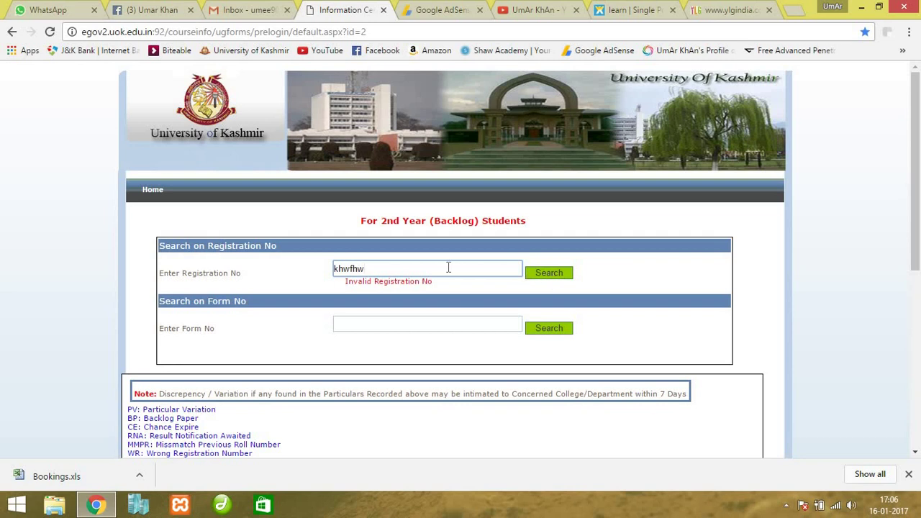
- Clear the registration number and run the search with the field empty
key("BackSpace")
key("BackSpace")
key("BackSpace")
key("BackSpace")
key("BackSpace")
key("BackSpace")
type("dkjviaeba")
left_click_drag(380, 265, 331, 268)
key("BackSpace")
left_click(551, 274)
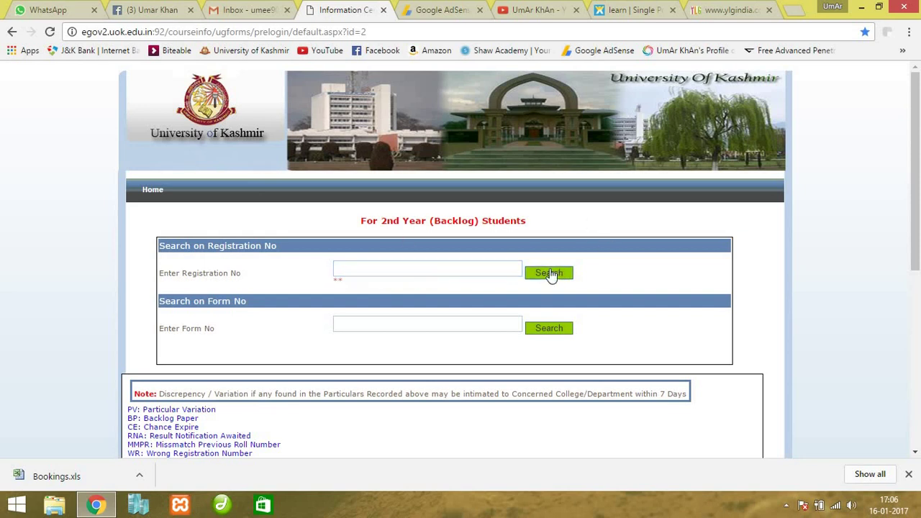
- Run the registration number search with 1 and again with an empty field
left_click(361, 269)
type("1")
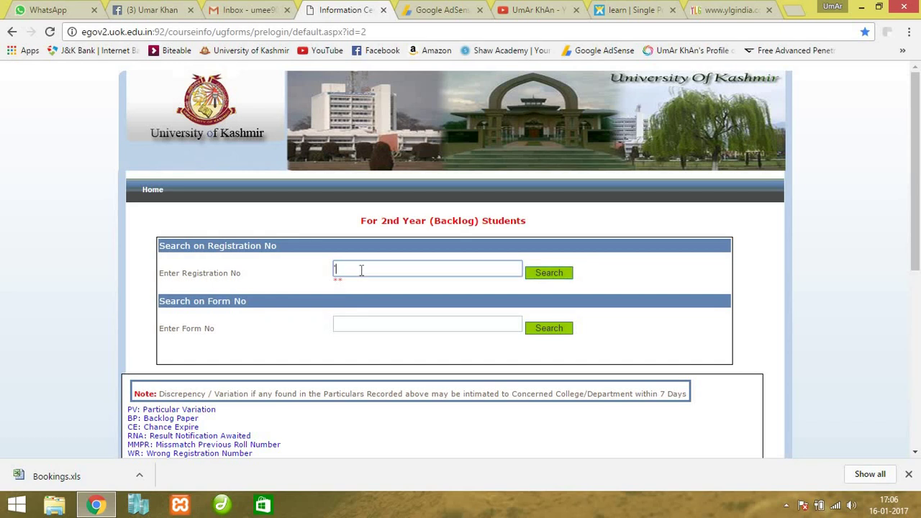
left_click(539, 280)
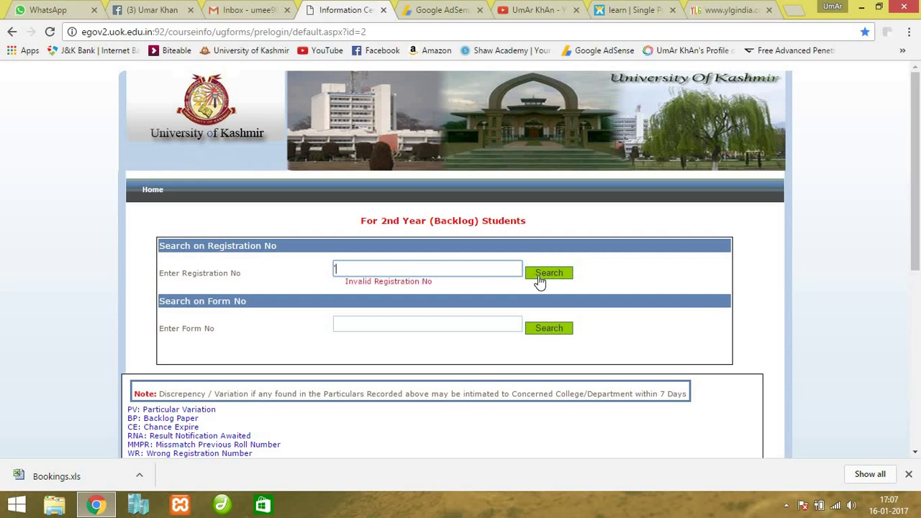
key("BackSpace")
left_click(556, 277)
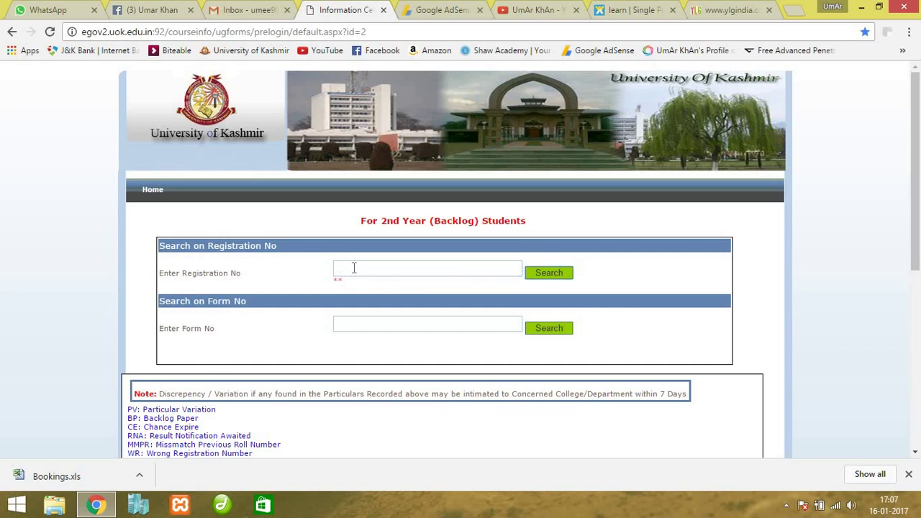
left_click(353, 268)
- Inspect the Search button beside the registration number and delete its onclick attribute from the page markup
right_click(544, 275)
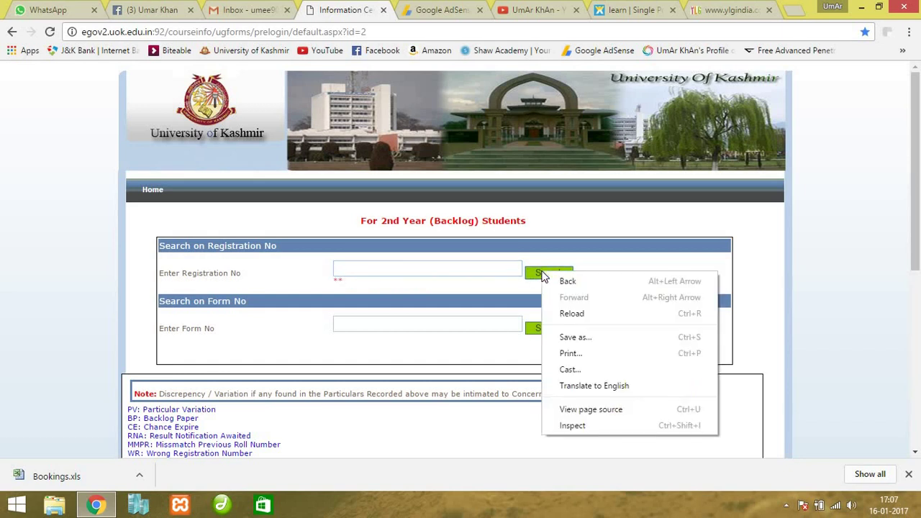
left_click(587, 427)
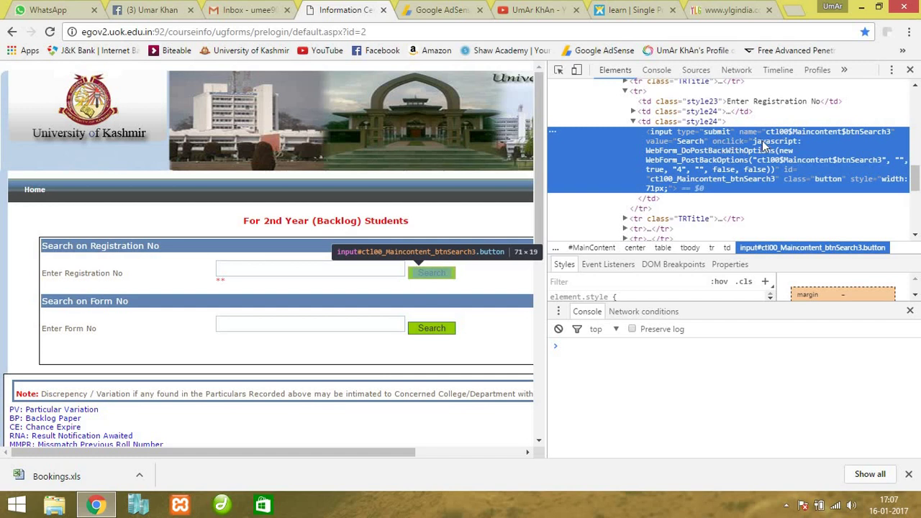
double_click(763, 144)
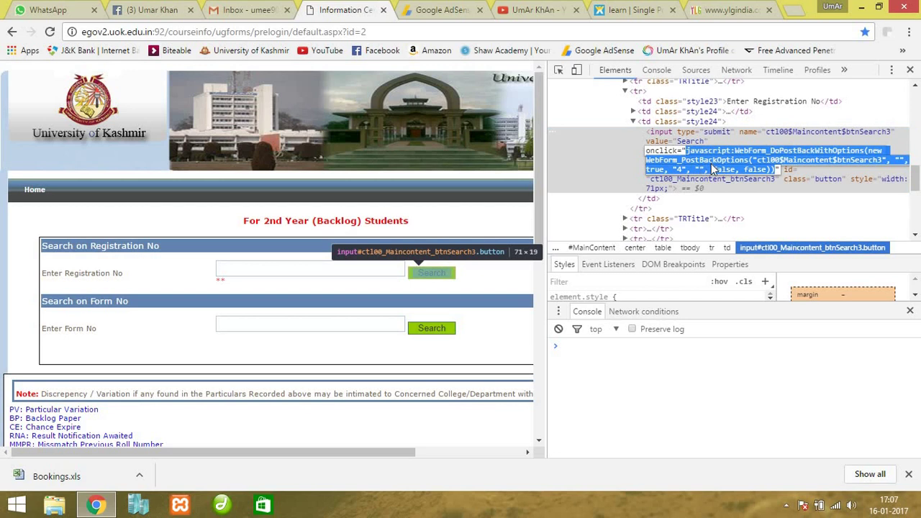
key("BackSpace")
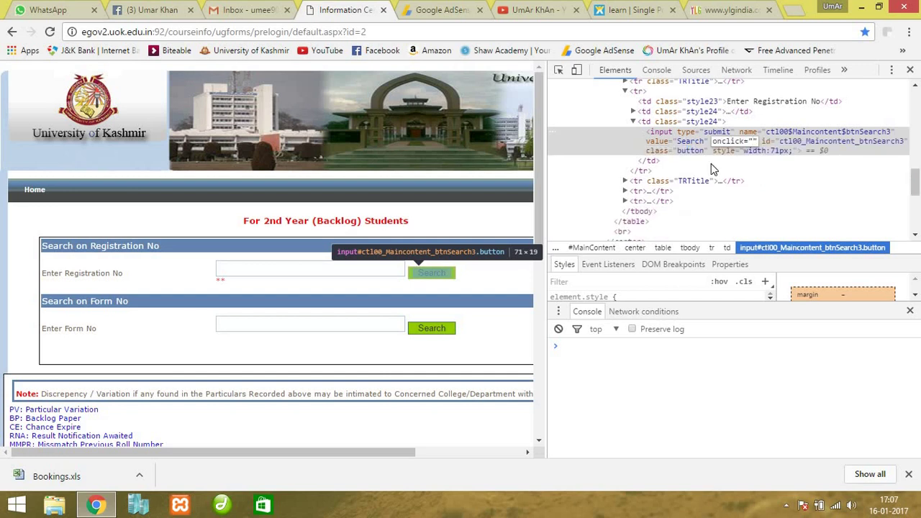
key("BackSpace")
key("BackSpace")
key("BackSpace")
key("BackSpace")
key("BackSpace")
key("BackSpace")
key("BackSpace")
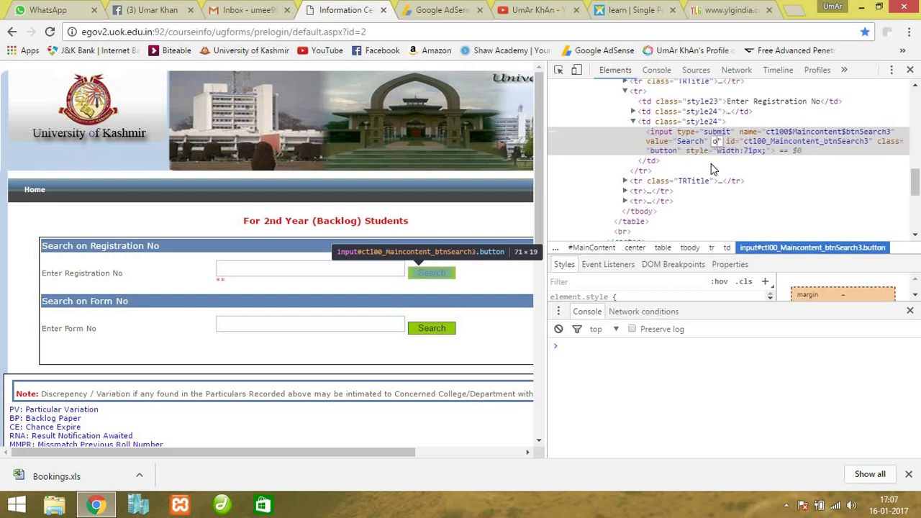
key("Return")
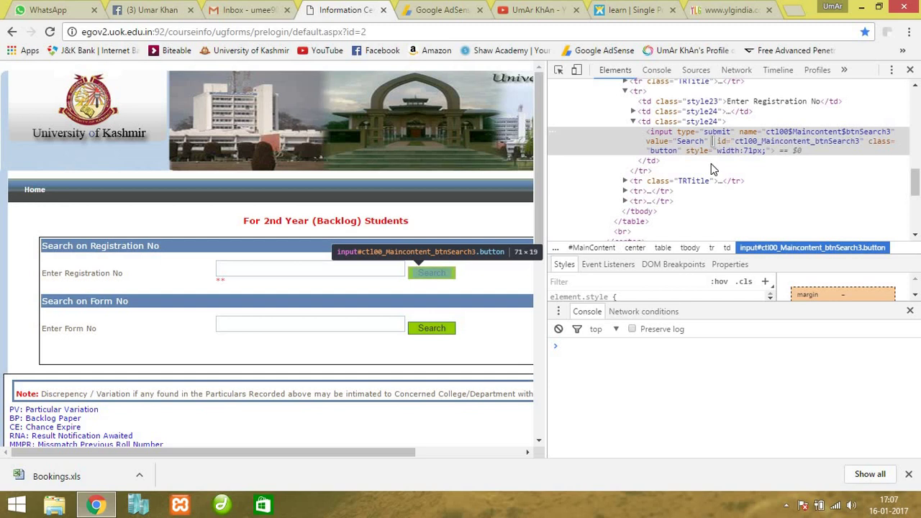
- Inspect the registration number input and blank out the value of its id attribute
left_click(265, 269)
right_click(263, 268)
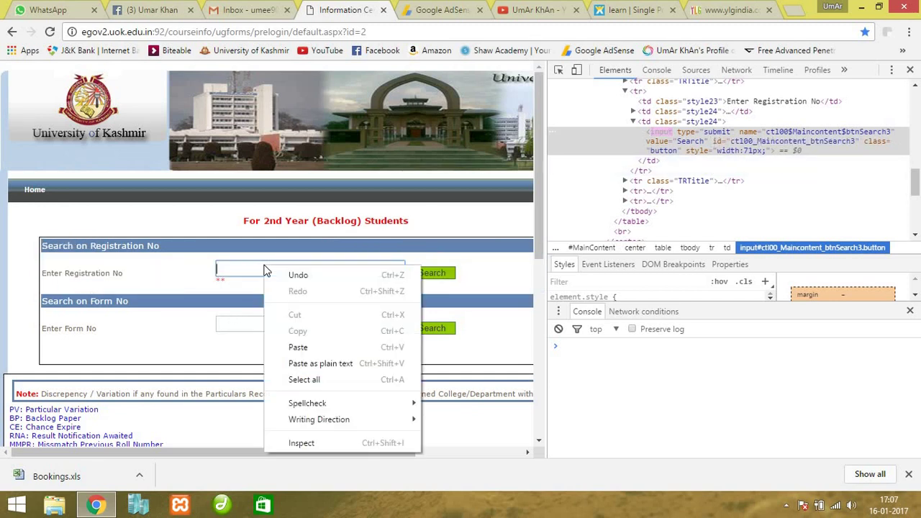
left_click(318, 443)
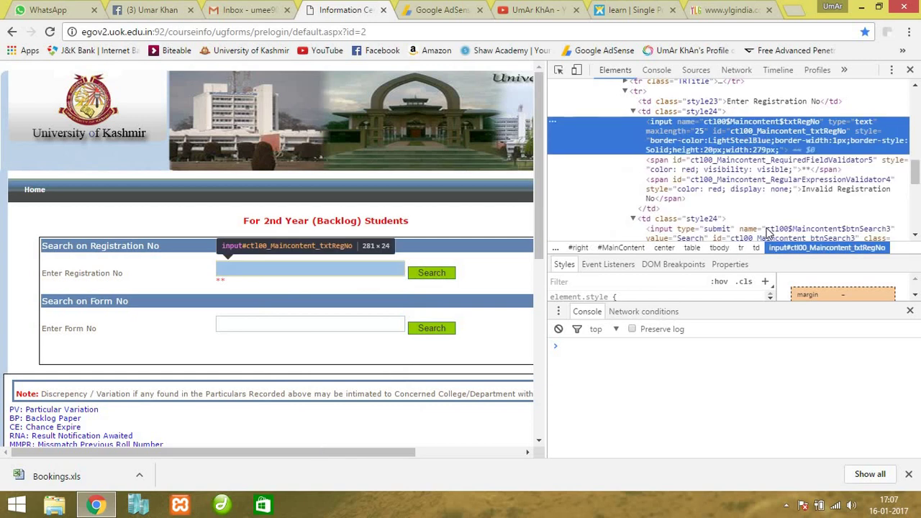
double_click(755, 135)
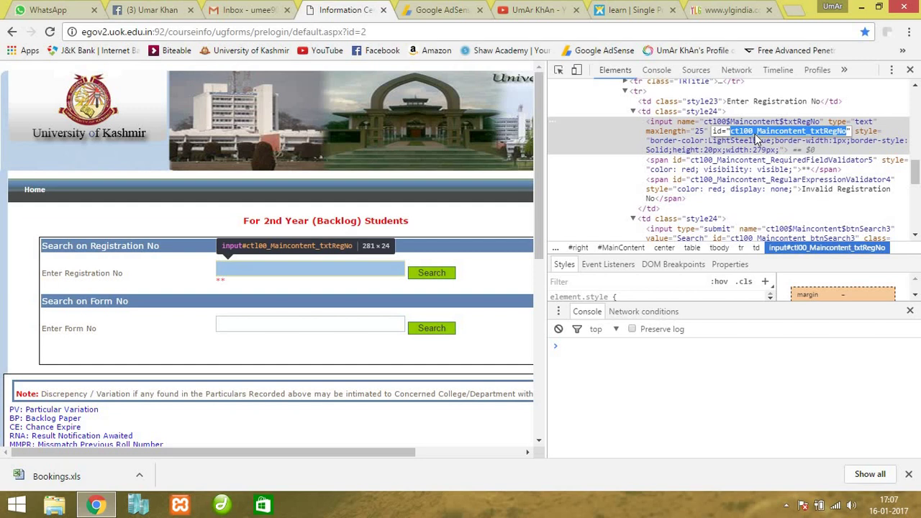
key("BackSpace")
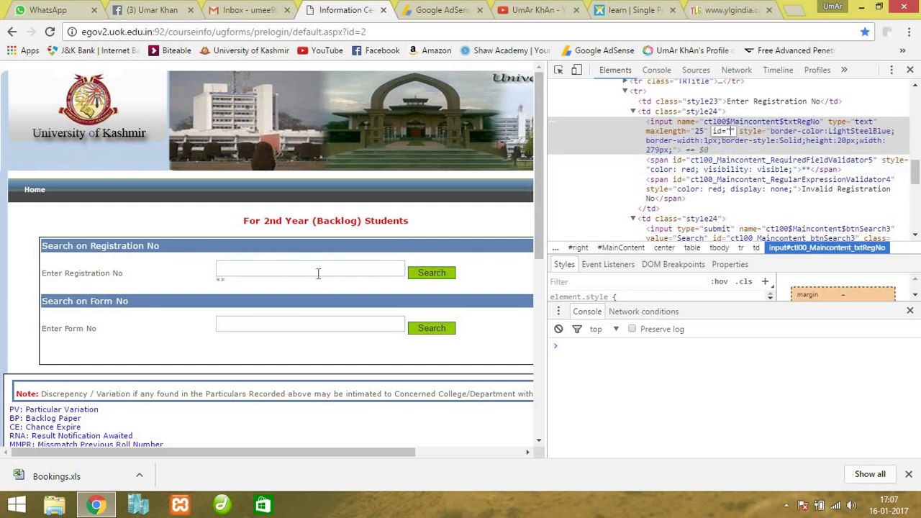
key("Return")
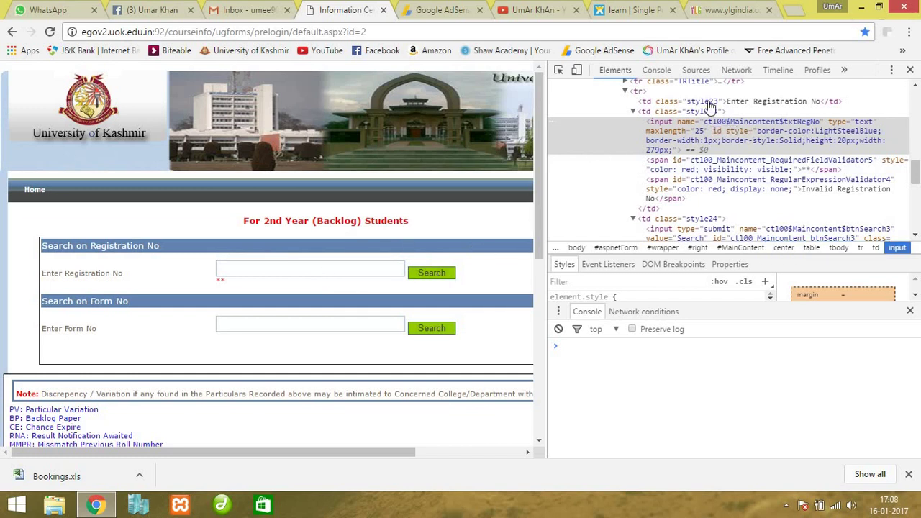
- Test the edited form by searching for the registration number "yufytfuu"
left_click(433, 276)
left_click(325, 270)
type("yufytfuu")
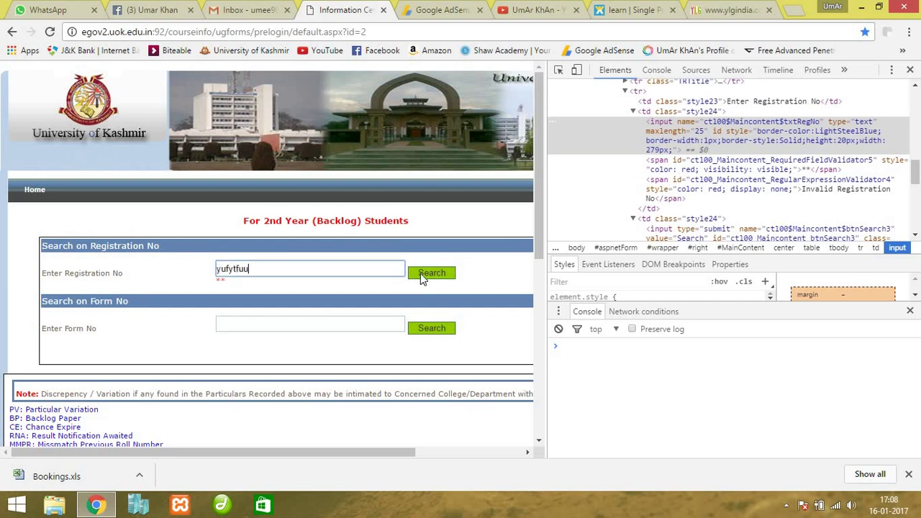
left_click(420, 273)
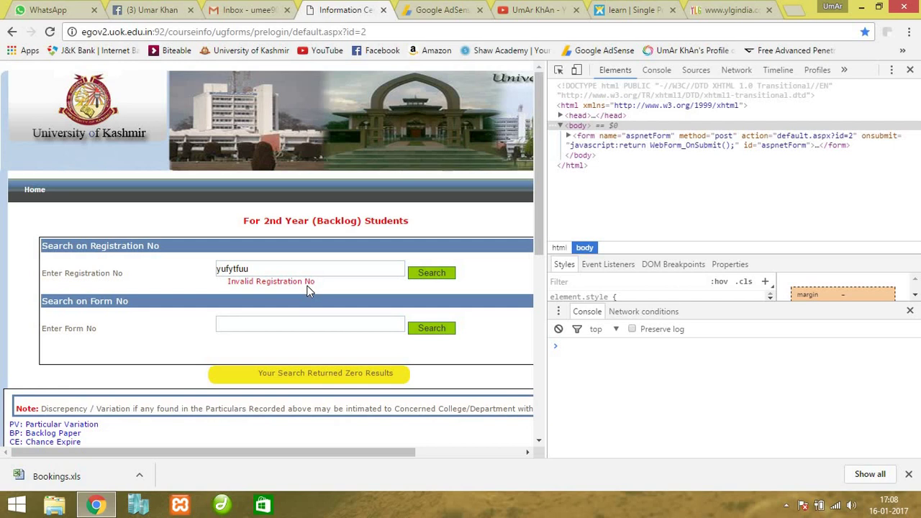
- Reload the default.aspx?id=2 page to restore the original form and close the developer tools
left_click(396, 31)
key("Return")
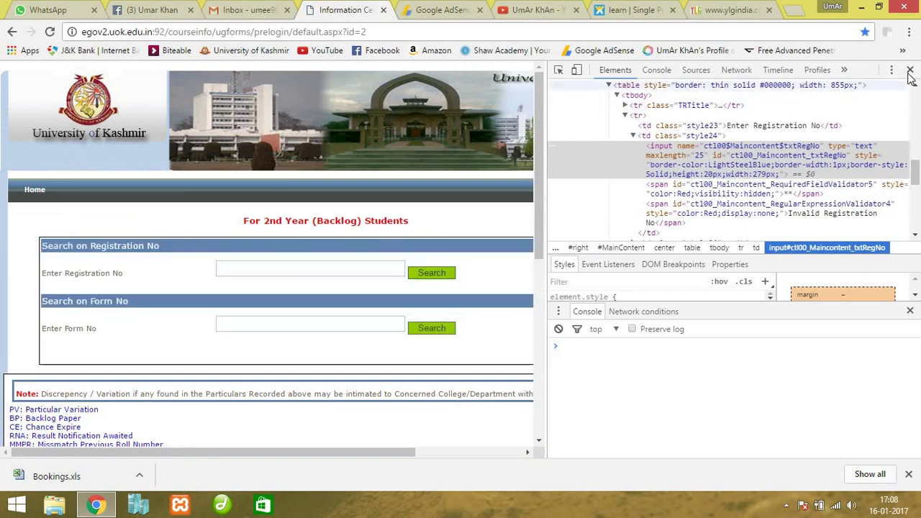
left_click(909, 71)
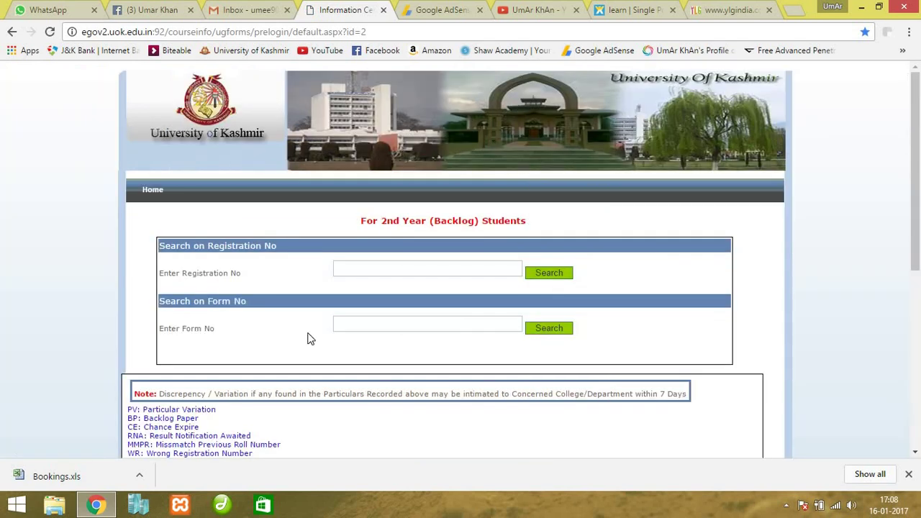
- Inspect the Search button beside the registration number field and delete its onclick attribute from the markup
left_click(555, 274)
right_click(553, 275)
left_click(582, 428)
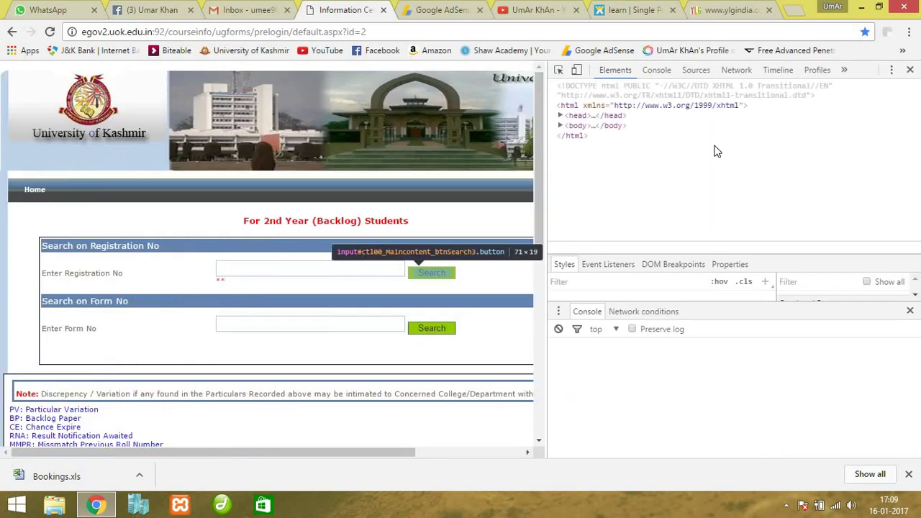
double_click(743, 155)
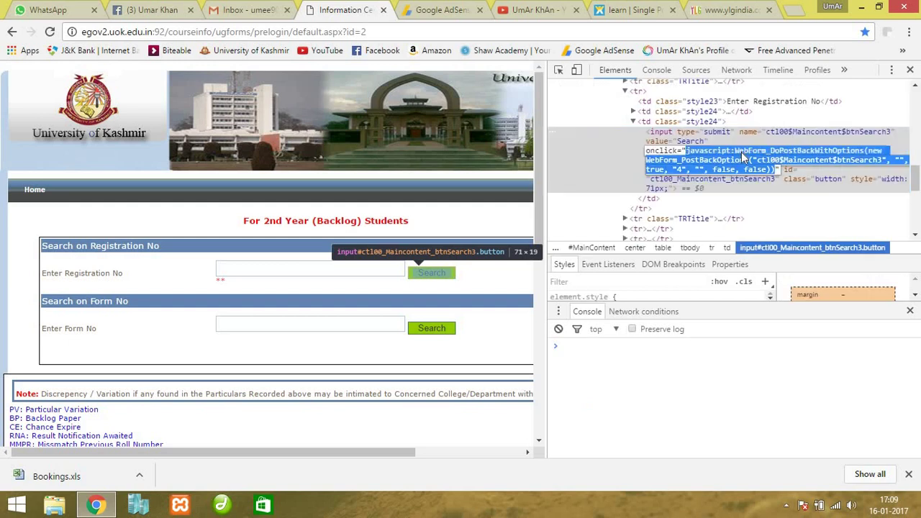
key("BackSpace")
key("BackSpace")
key("BackSpace")
key("BackSpace")
key("BackSpace")
key("BackSpace")
key("BackSpace")
key("BackSpace")
key("BackSpace")
key("BackSpace")
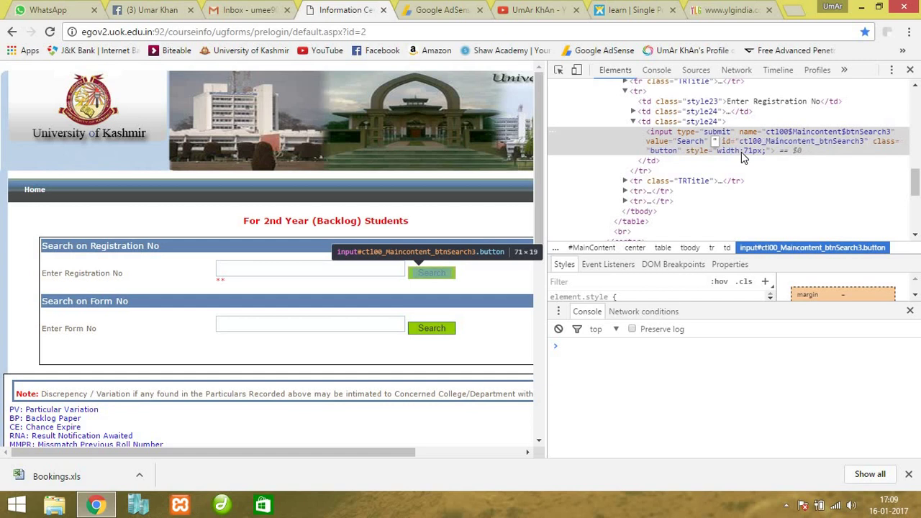
key("Return")
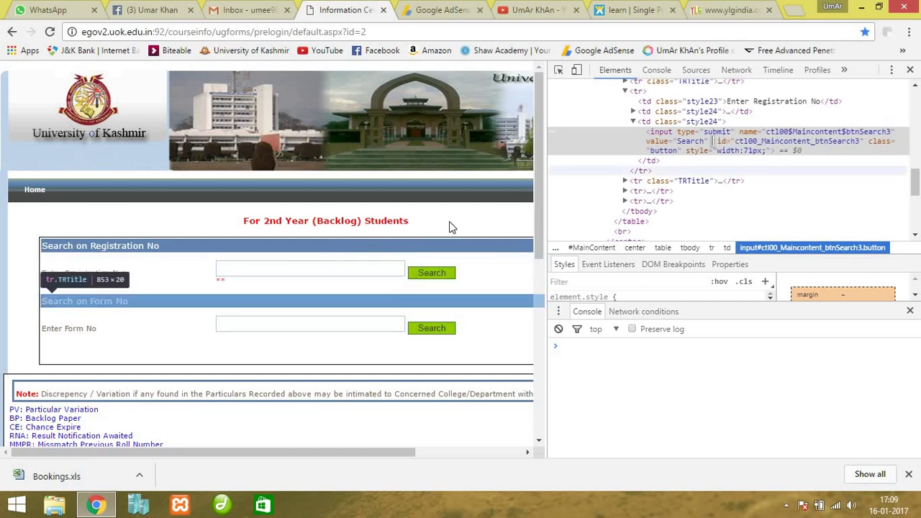
- Inspect the registration number input and remove its id attribute from the page markup
left_click(317, 269)
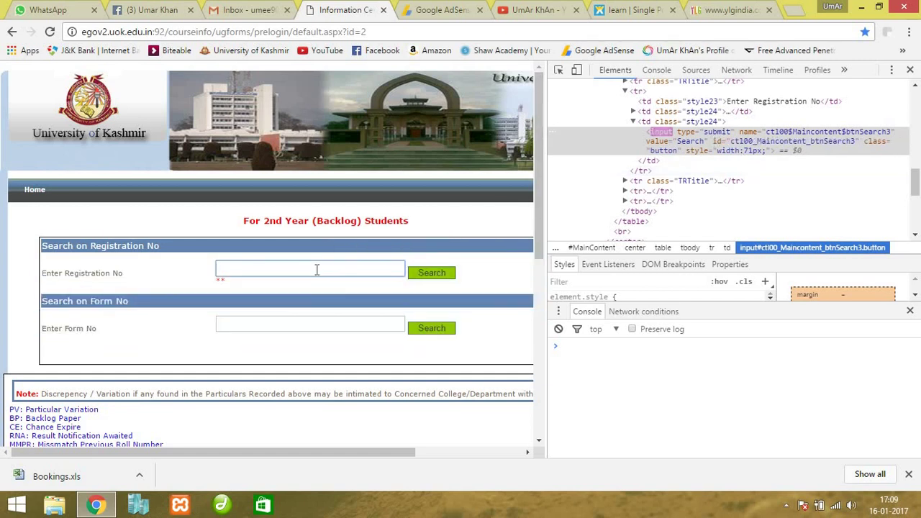
right_click(316, 269)
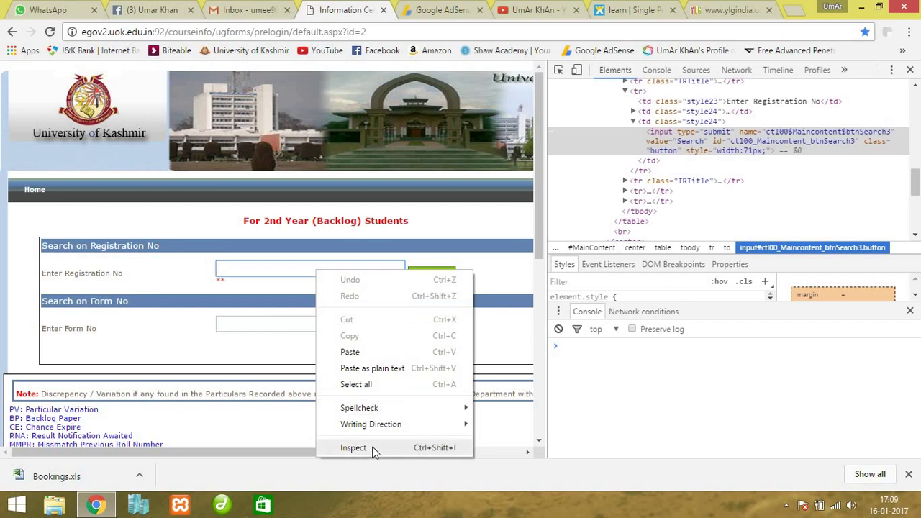
left_click(353, 447)
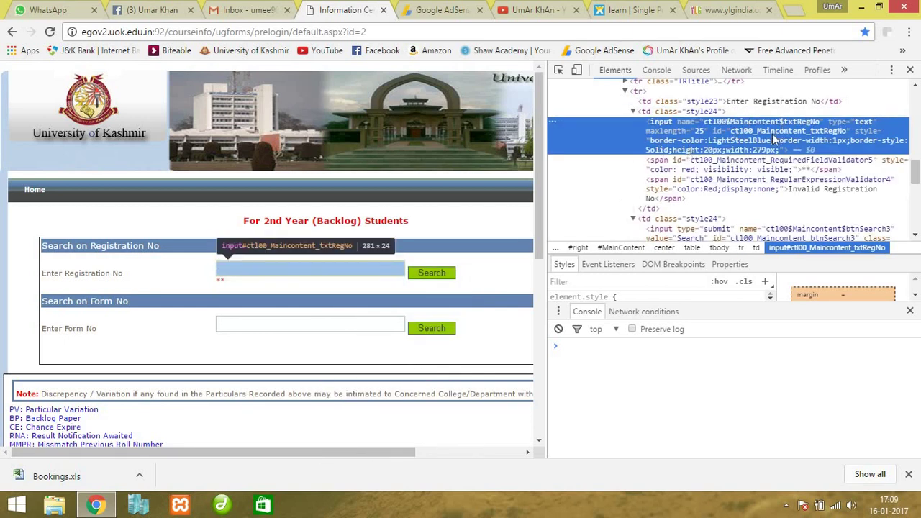
double_click(774, 133)
key("BackSpace")
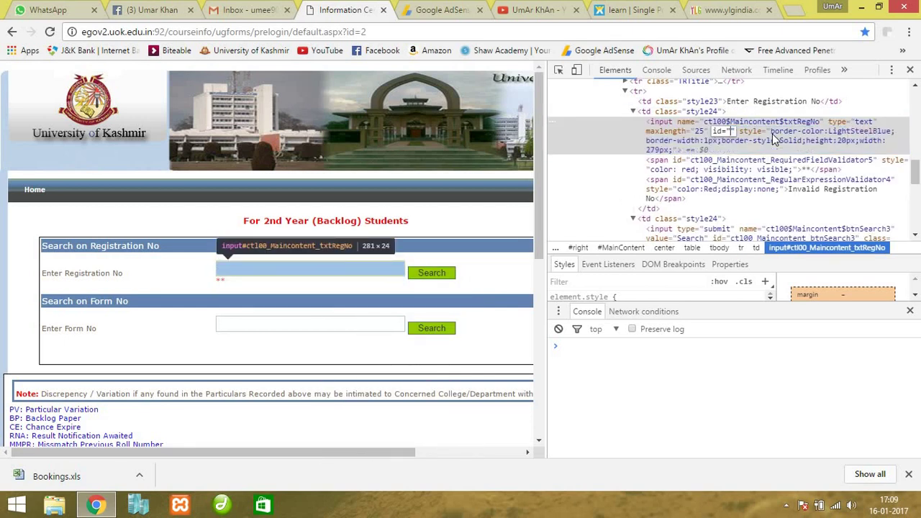
key("Return")
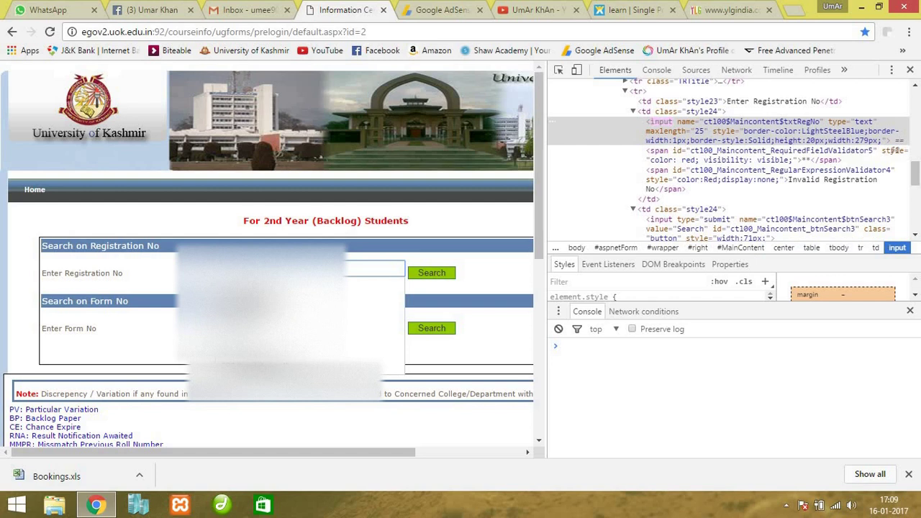
- Run the registration number search with a previously saved entry, closing the developer tools first, and examine the page returned
left_click(274, 303)
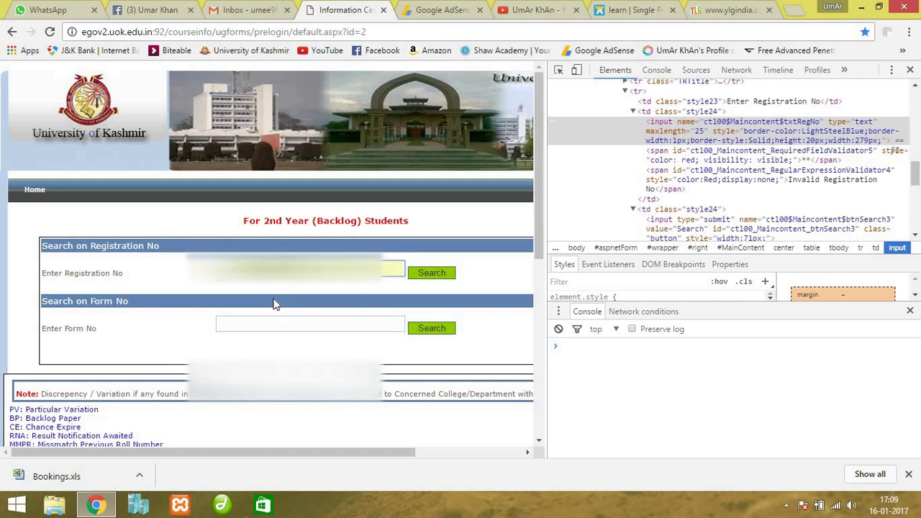
left_click(910, 69)
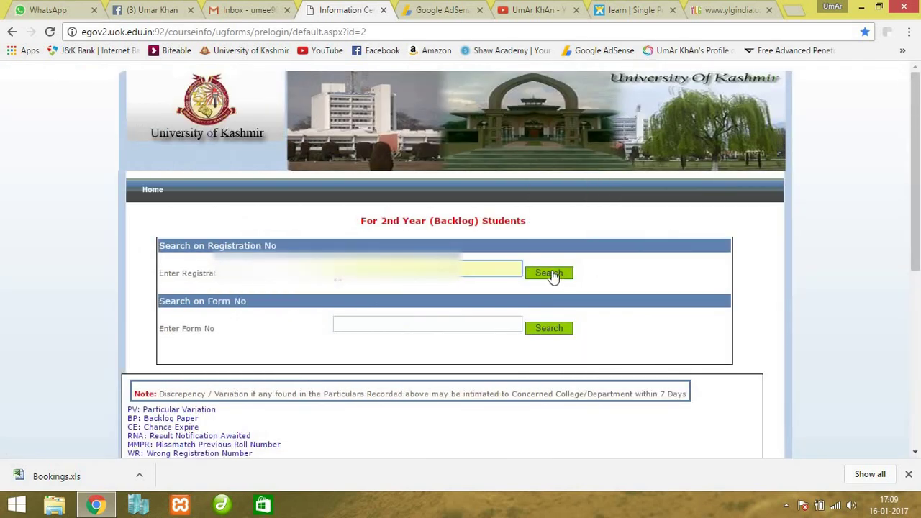
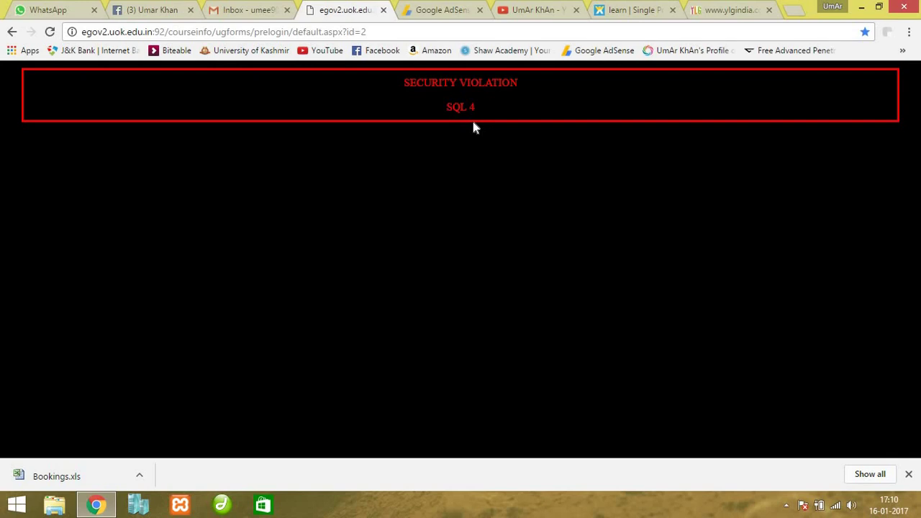
left_click_drag(403, 85, 554, 136)
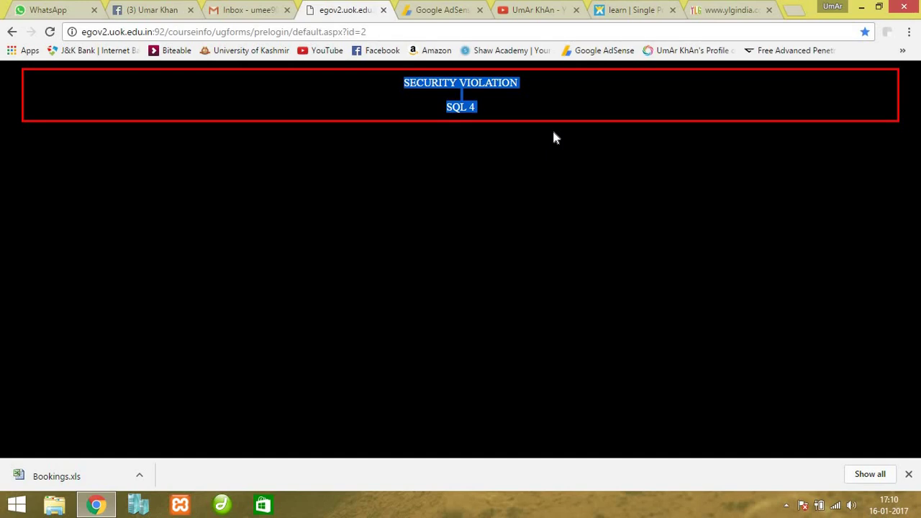
left_click(553, 133)
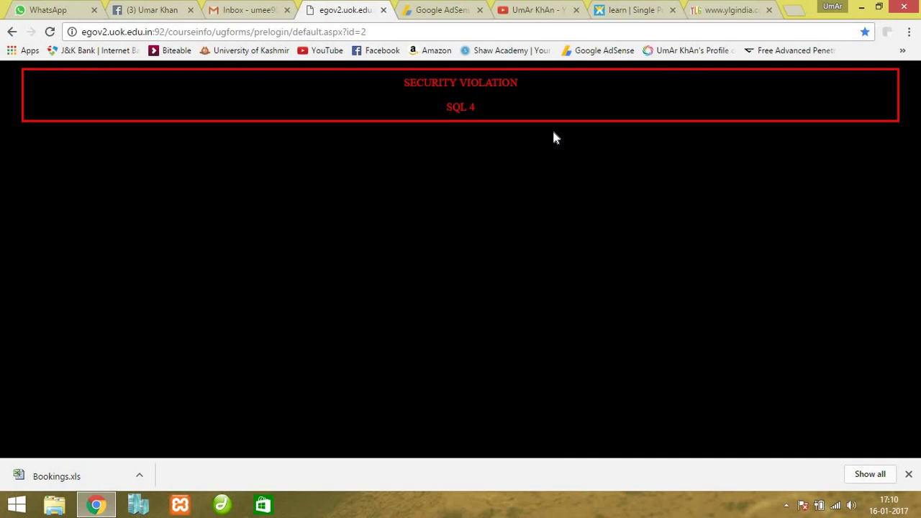